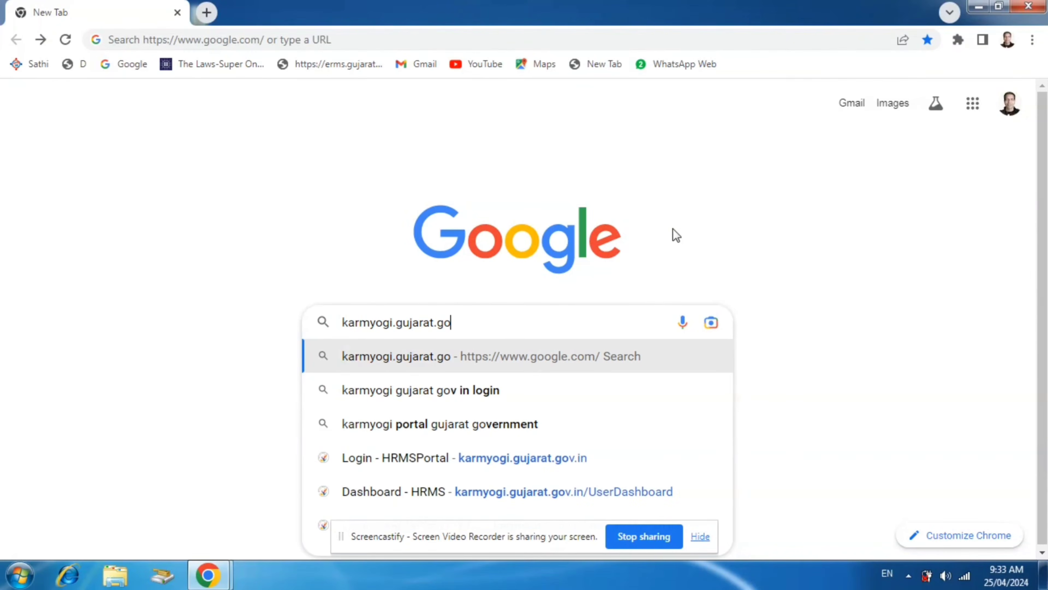
# Search Google for "karmyogi gujarat gov in login", open the HRMSPortal login result, and follow its link to karmyogi.gujarat.gov.in
pyautogui.press('BackSpace')
pyautogui.write(',')
pyautogui.press('BackSpace')
pyautogui.write('.in')
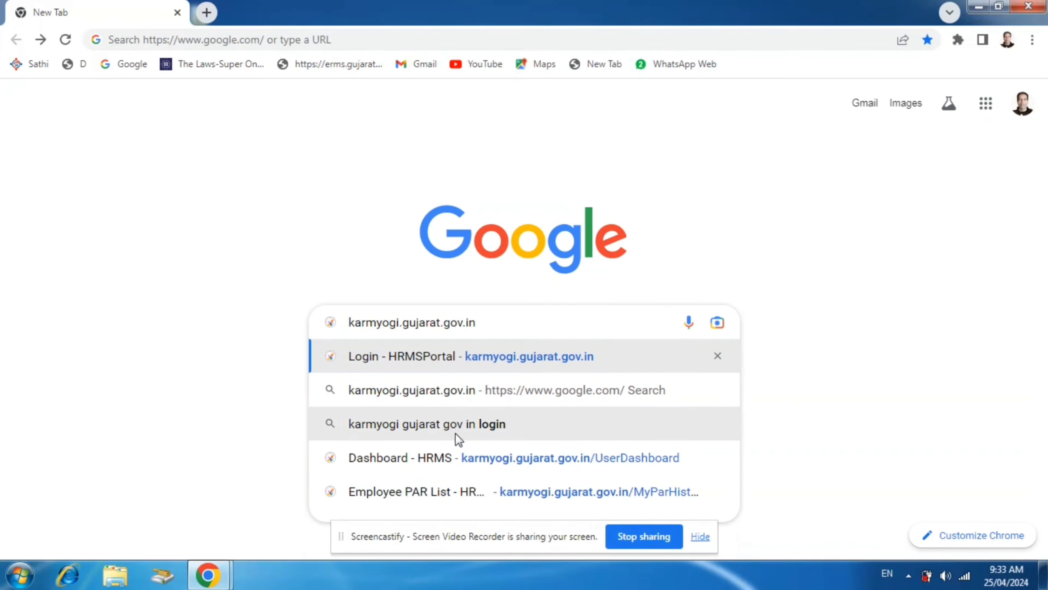
pyautogui.click(431, 424)
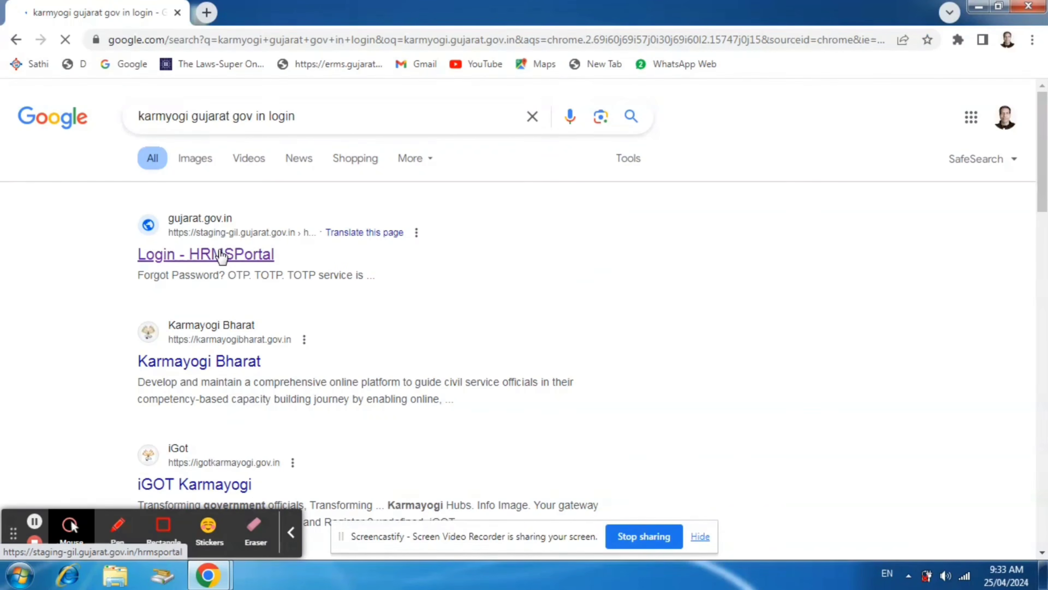
pyautogui.click(206, 255)
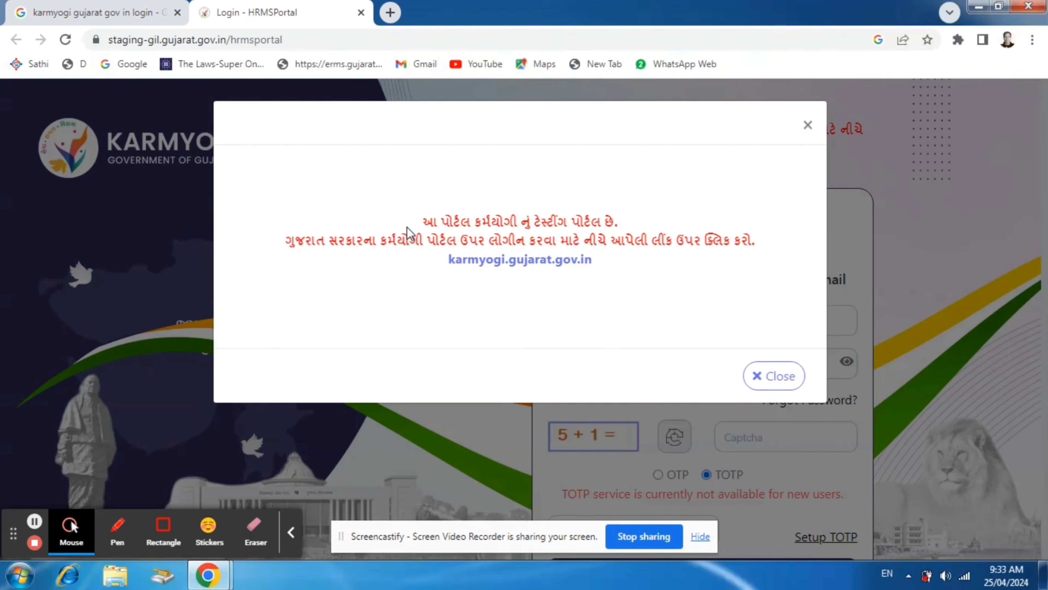
pyautogui.click(511, 260)
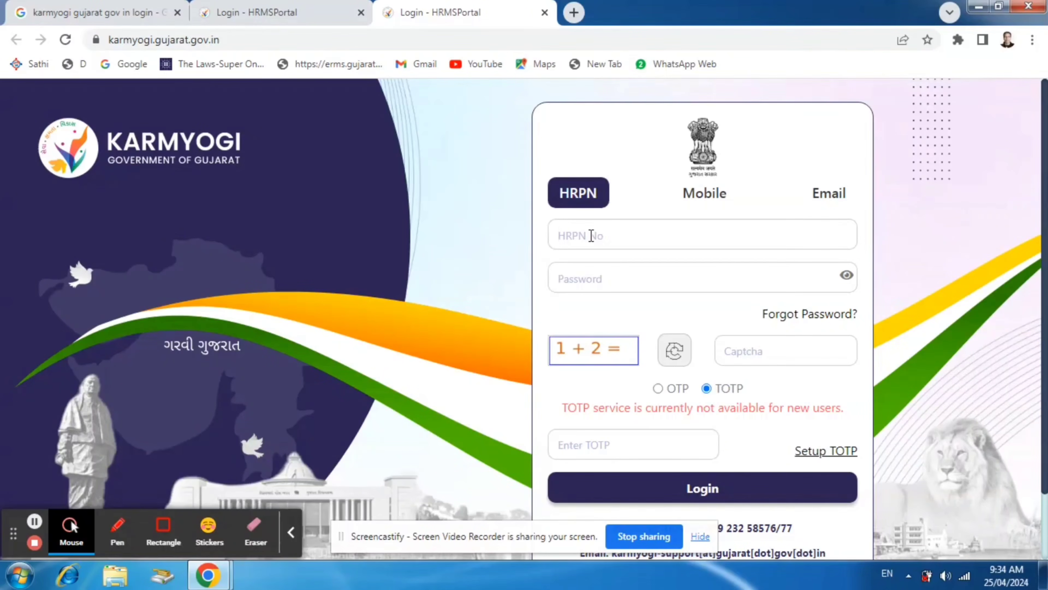
# Enter the employee's HRPN number and the account password, and answer the captcha with 3
pyautogui.click(572, 276)
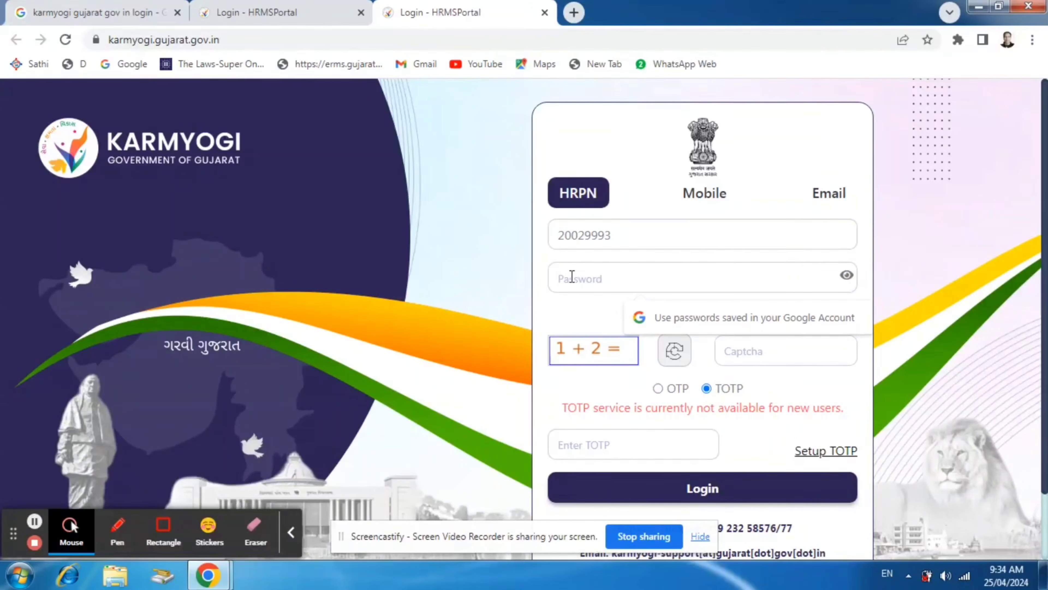
pyautogui.write('••')
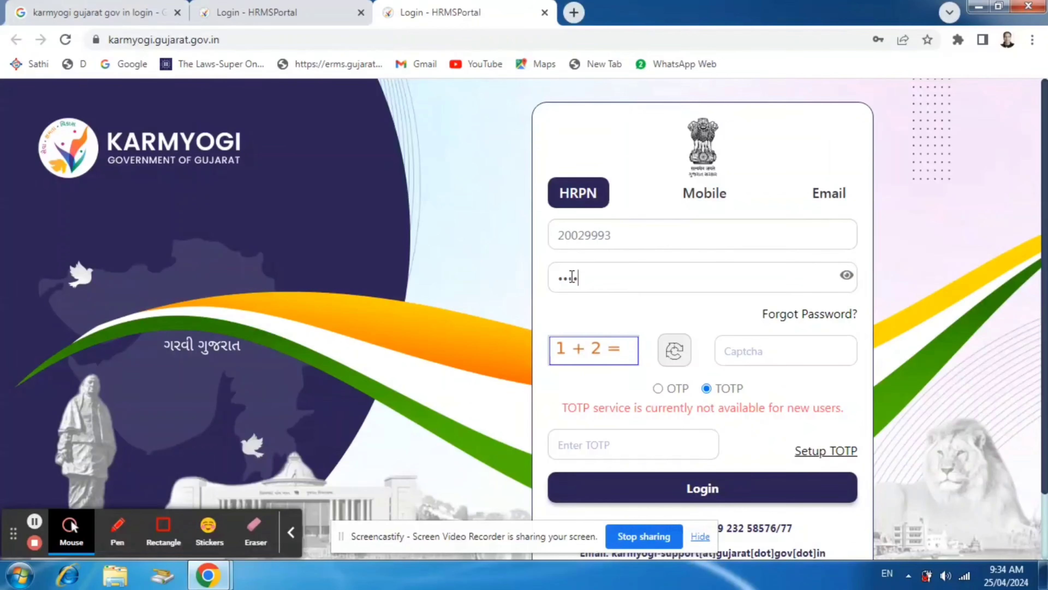
pyautogui.write('••')
pyautogui.write('3')
# Select OTP verification, send the OTP, and sign in with the received code
pyautogui.click(658, 389)
pyautogui.click(594, 449)
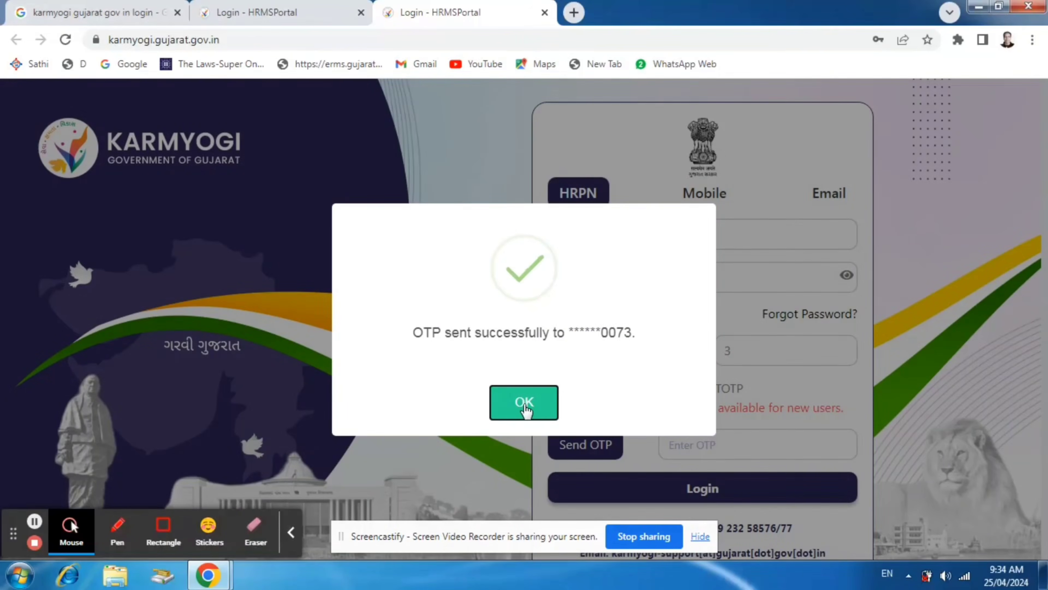
pyautogui.click(524, 403)
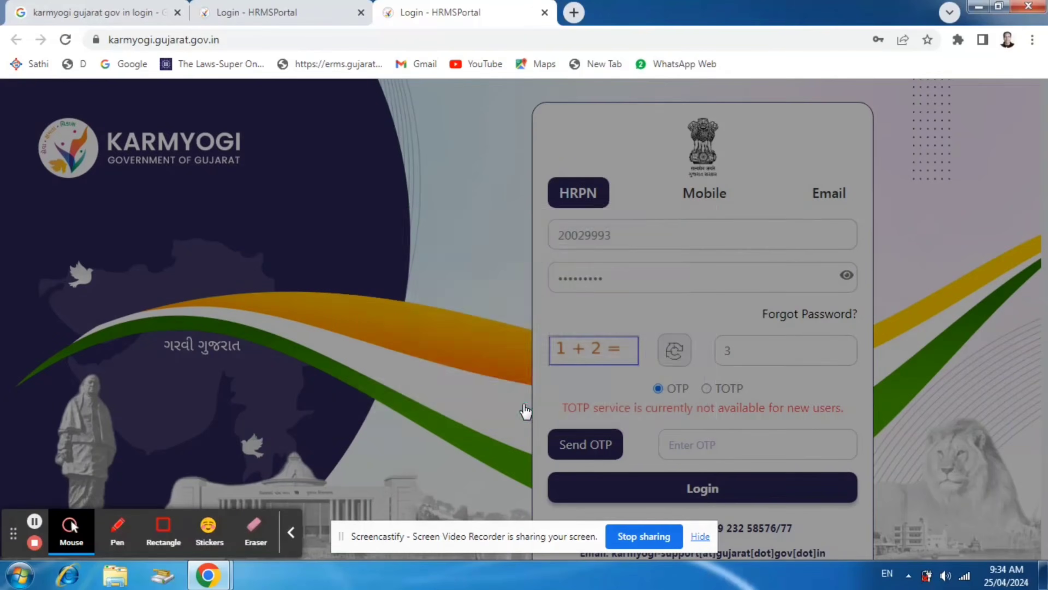
pyautogui.click(690, 447)
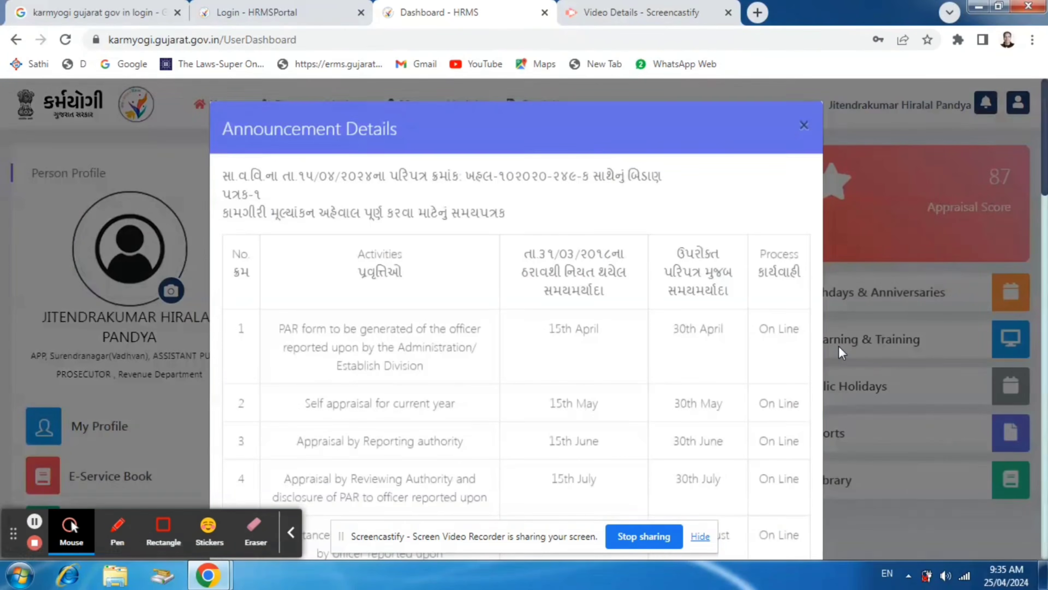
# Dismiss the announcement details and open the Employee PAR List from the employee modules
pyautogui.click(807, 123)
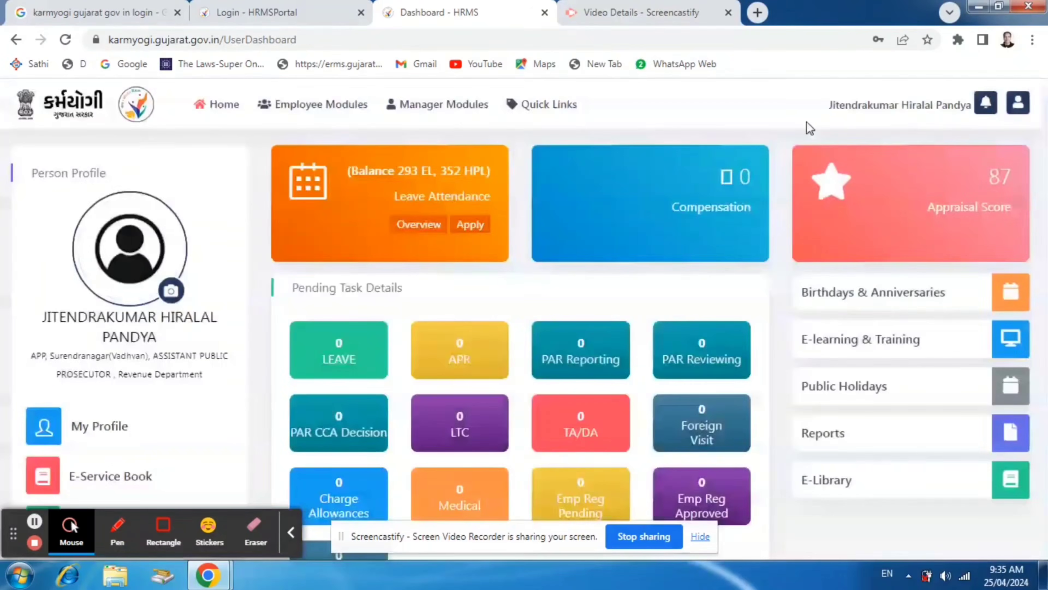
pyautogui.moveTo(348, 122)
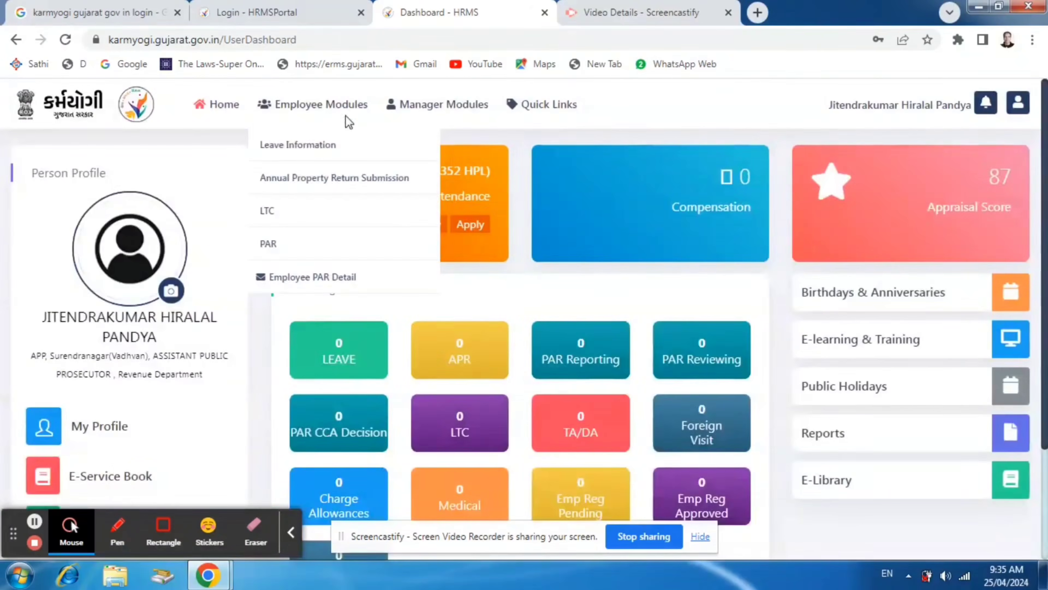
pyautogui.click(301, 109)
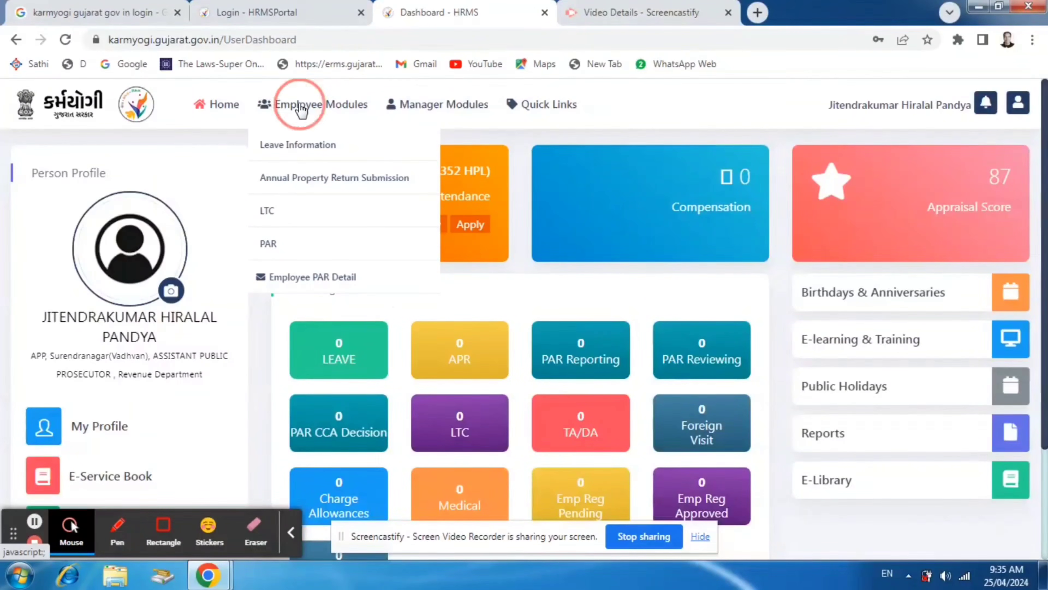
pyautogui.click(270, 243)
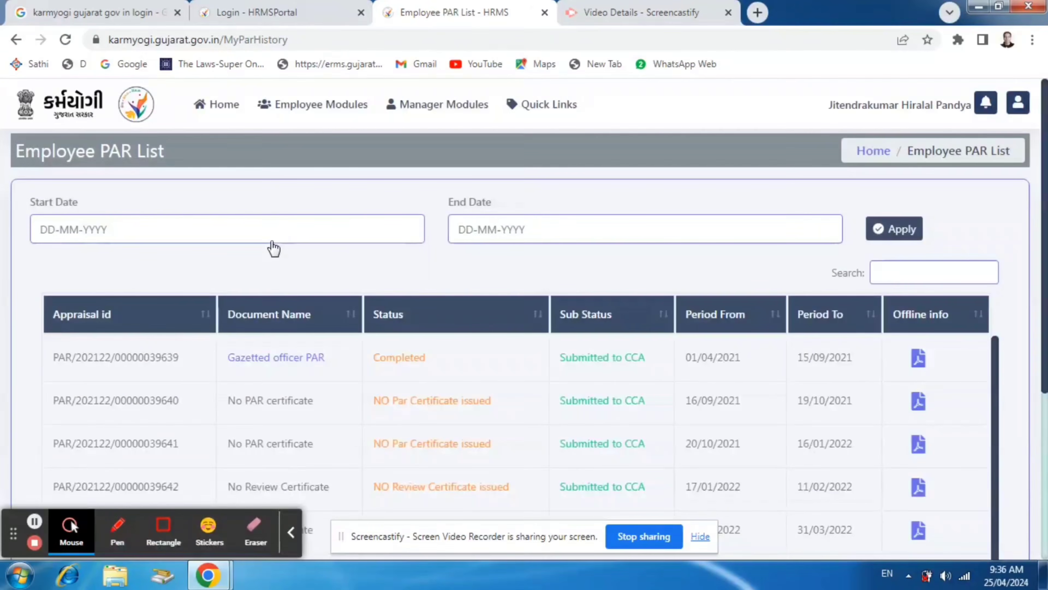
# Set the start date of the PAR list filter to 01-04-2023
pyautogui.click(58, 227)
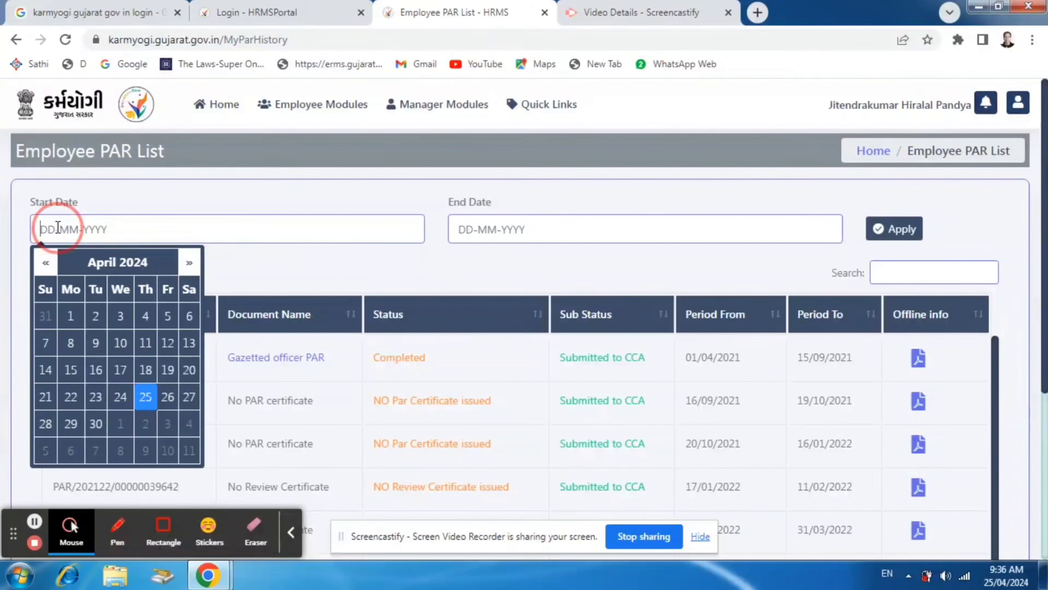
pyautogui.click(45, 264)
pyautogui.click(45, 264)
pyautogui.click(45, 263)
pyautogui.click(44, 263)
pyautogui.click(45, 263)
pyautogui.click(44, 263)
pyautogui.click(45, 264)
pyautogui.click(44, 264)
pyautogui.click(44, 263)
pyautogui.click(45, 263)
pyautogui.click(45, 263)
pyautogui.click(45, 264)
pyautogui.click(45, 264)
pyautogui.click(189, 263)
pyautogui.click(189, 319)
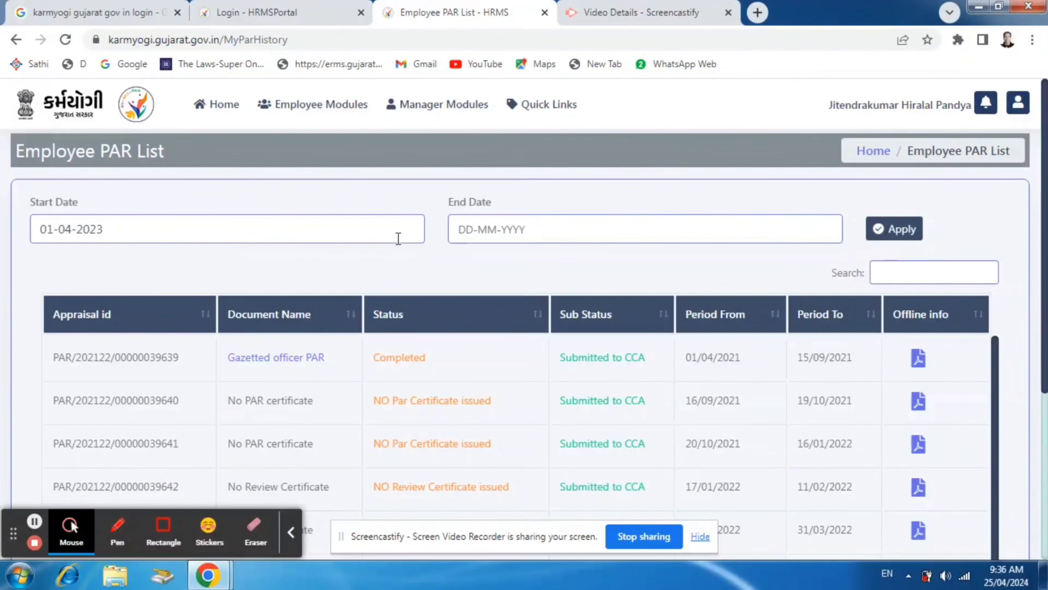
# Set the end date to 31-03-2024 and apply the date filter to the PAR list
pyautogui.click(473, 234)
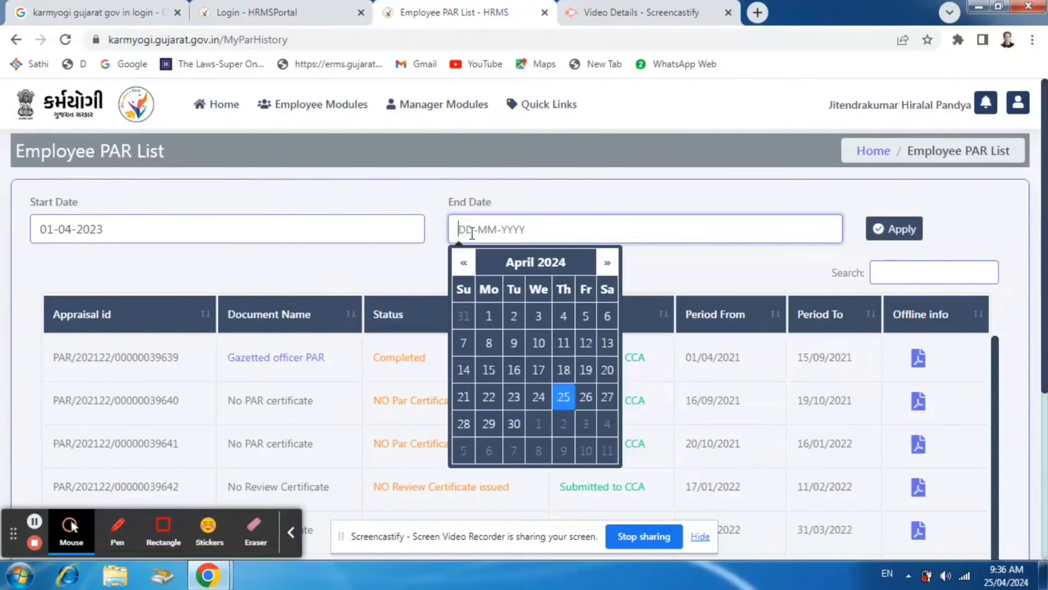
pyautogui.click(463, 262)
pyautogui.click(464, 450)
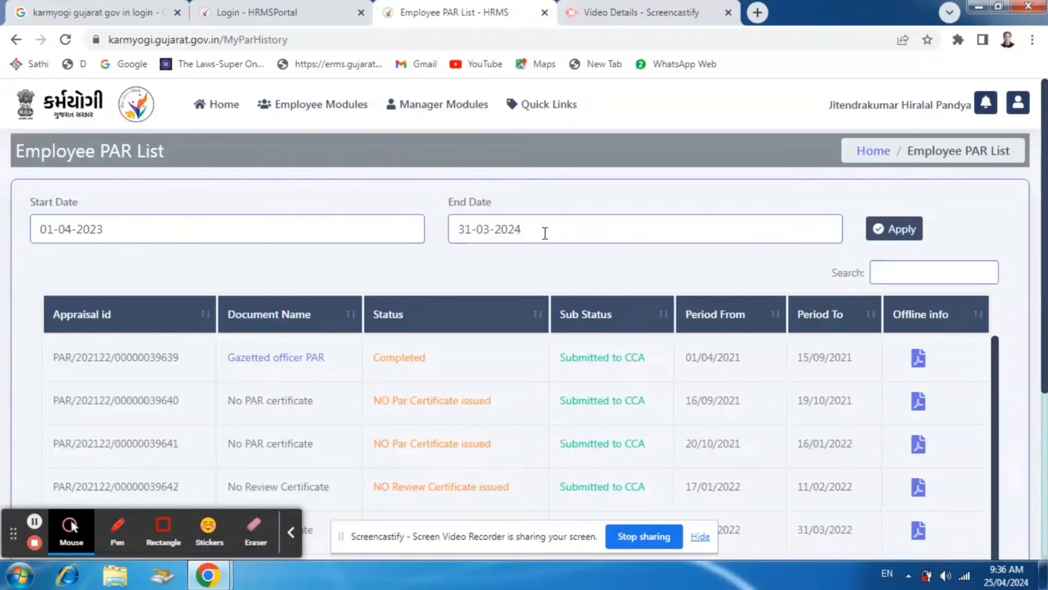
pyautogui.click(911, 234)
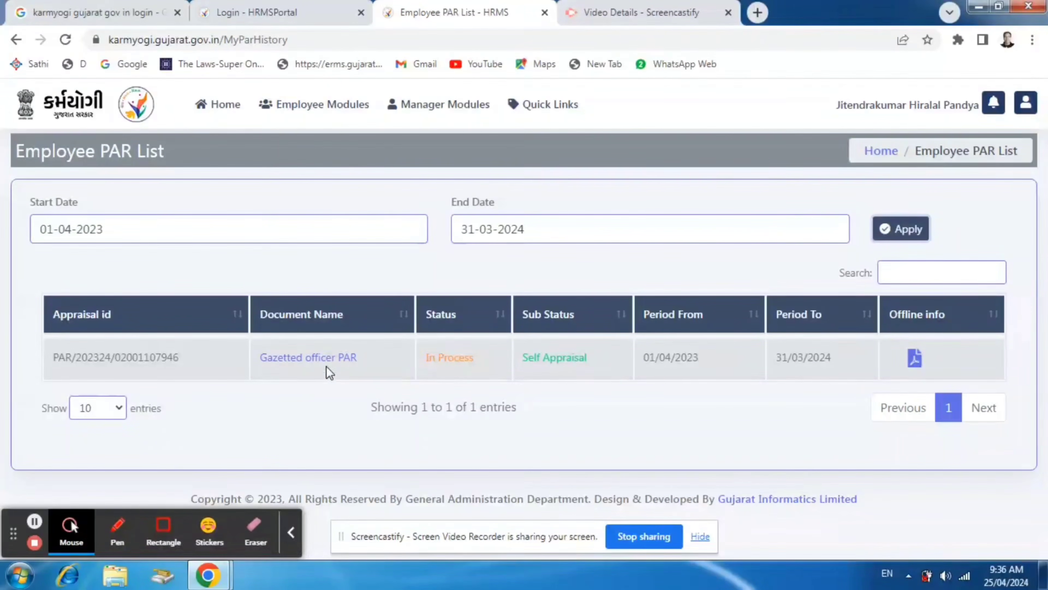
# Open the Gazetted officer PAR for the period and place the cursor in the Brief Description of Duties field of its Self Appraisal
pyautogui.click(326, 358)
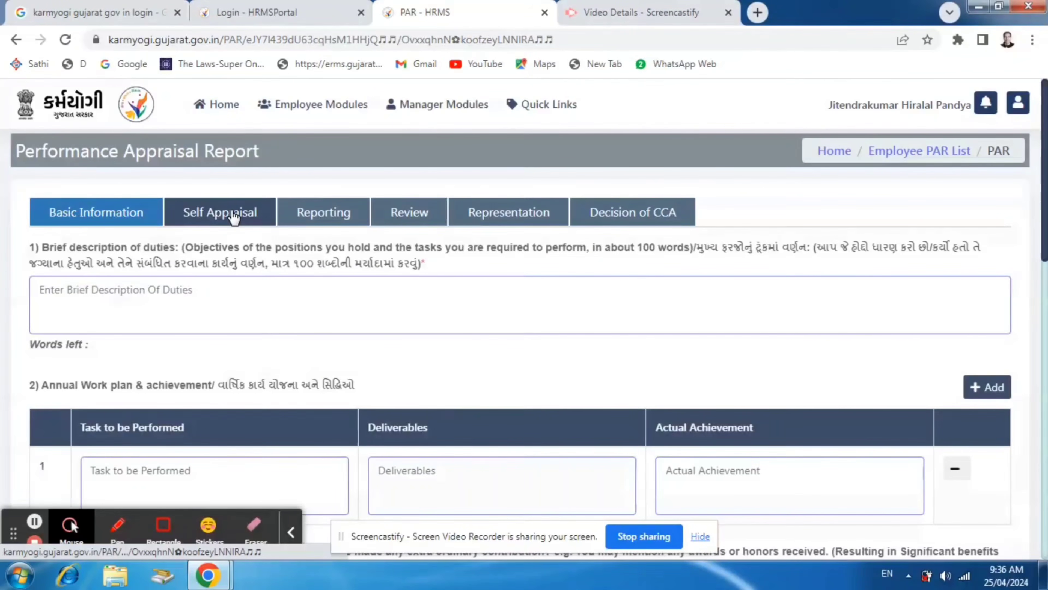
pyautogui.click(76, 291)
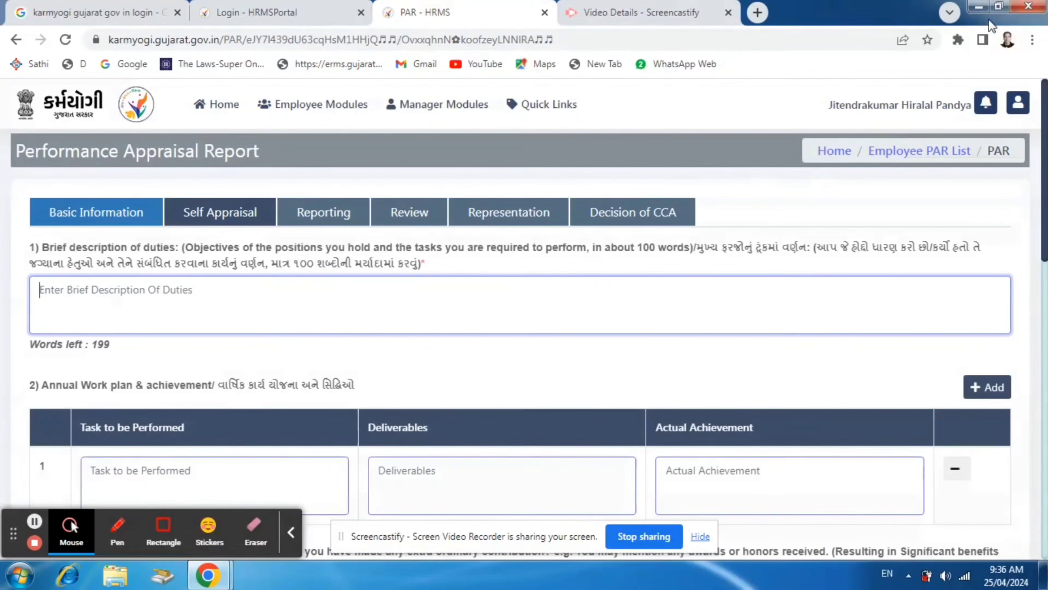
# Restore the browser window to a smaller size and move it aside to expose the desktop
pyautogui.click(999, 7)
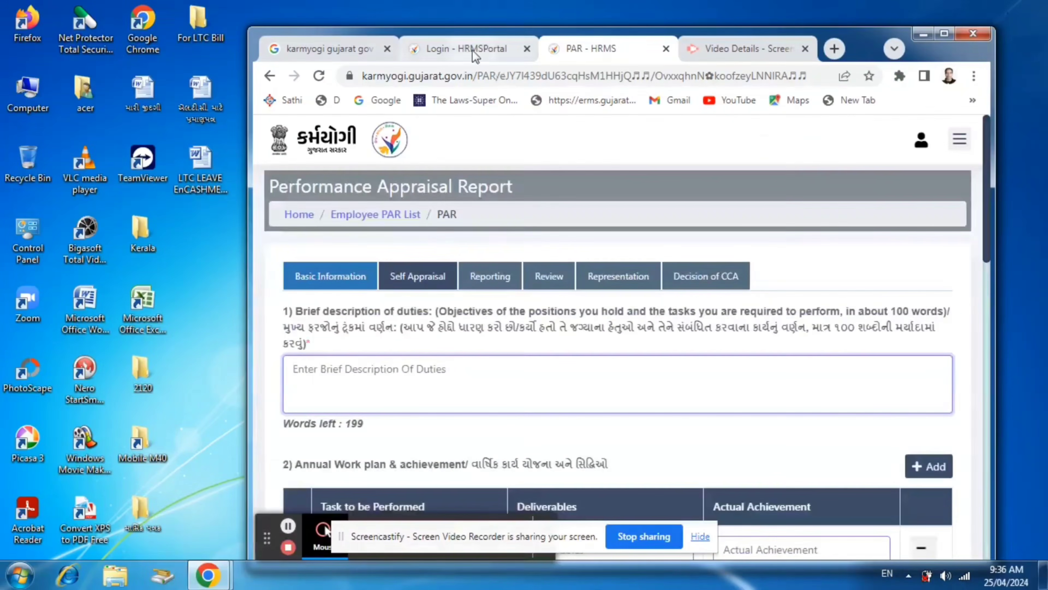
pyautogui.moveTo(742, 34); pyautogui.dragTo(787, 23)
pyautogui.click(204, 282)
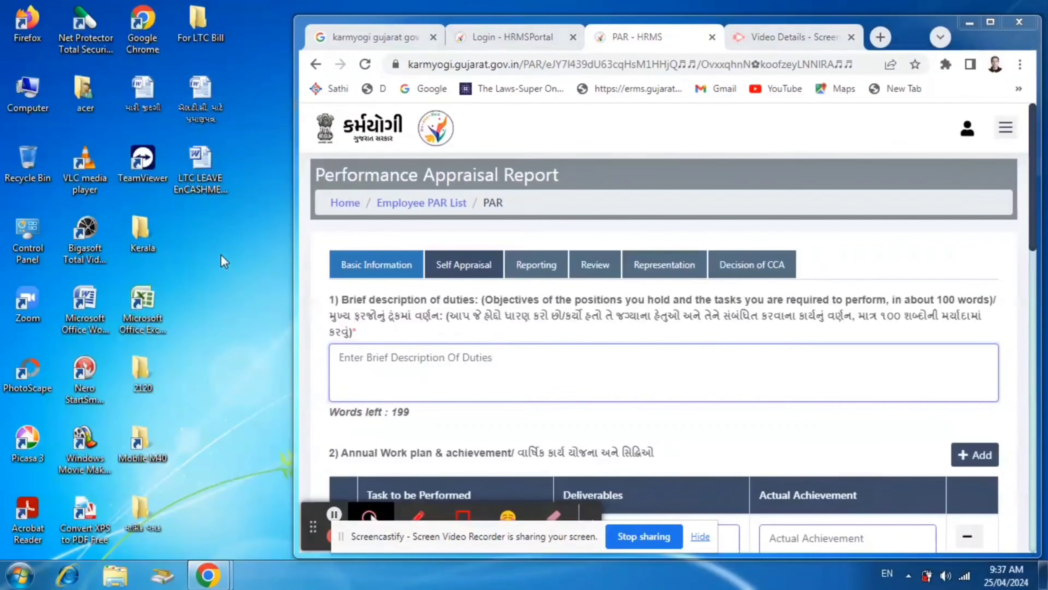
# Open the officer's prepared Word document from My Documents in the acer folder and close the folder window
pyautogui.doubleClick(85, 101)
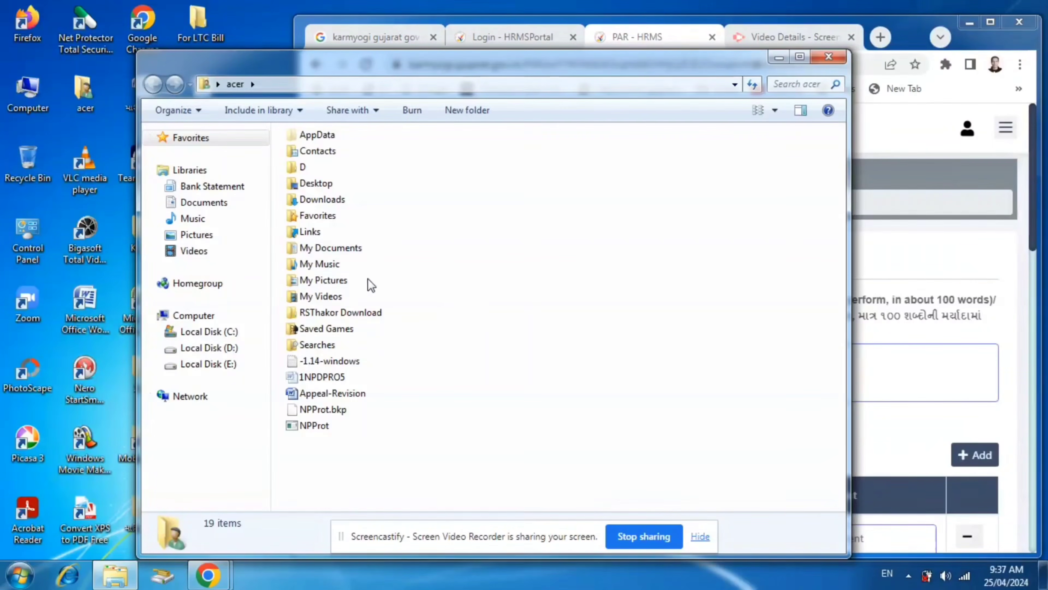
pyautogui.doubleClick(337, 247)
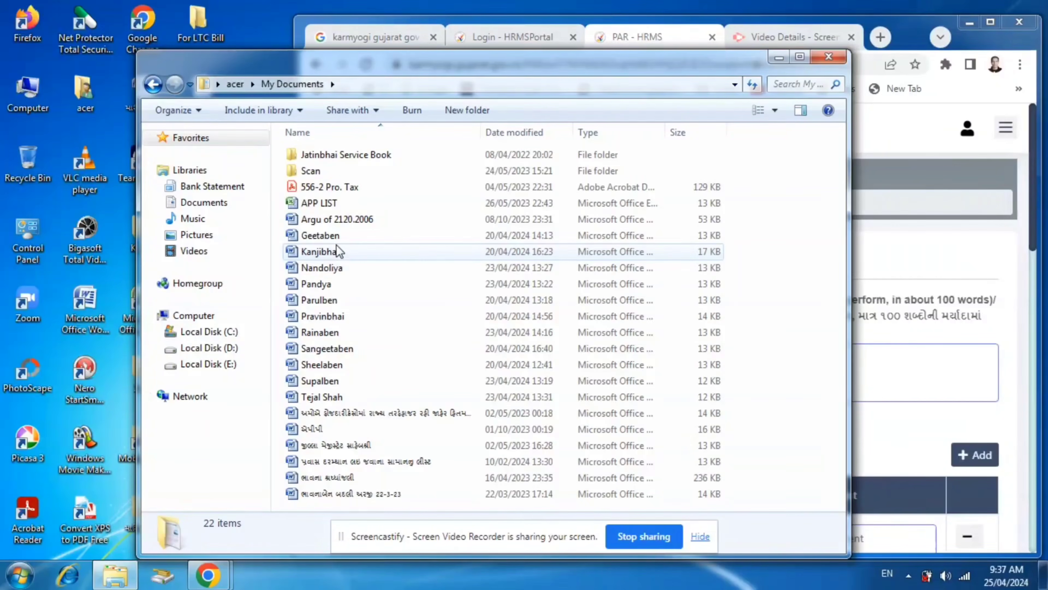
pyautogui.click(321, 285)
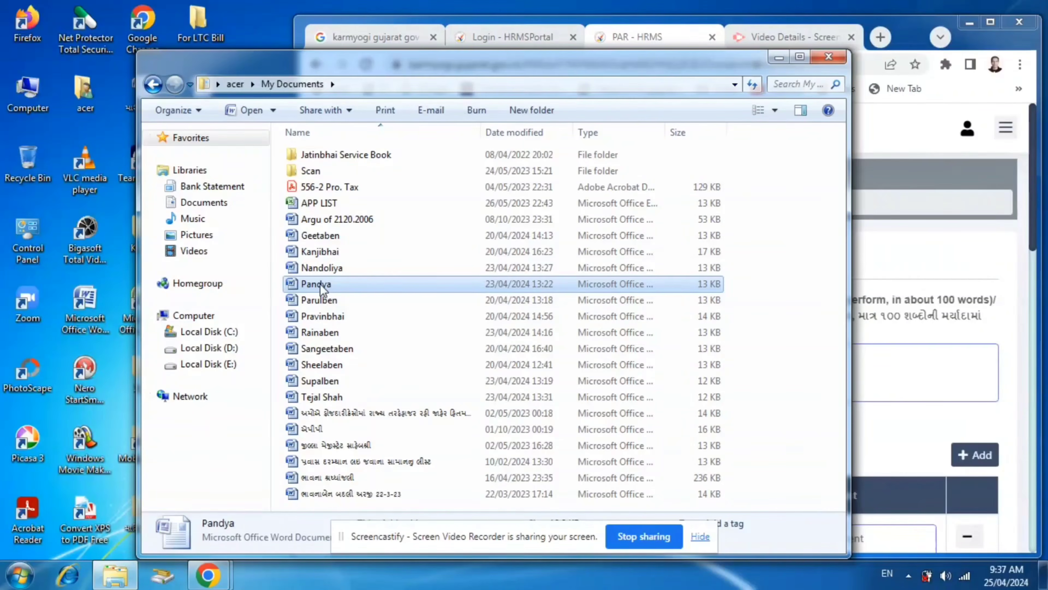
pyautogui.click(830, 57)
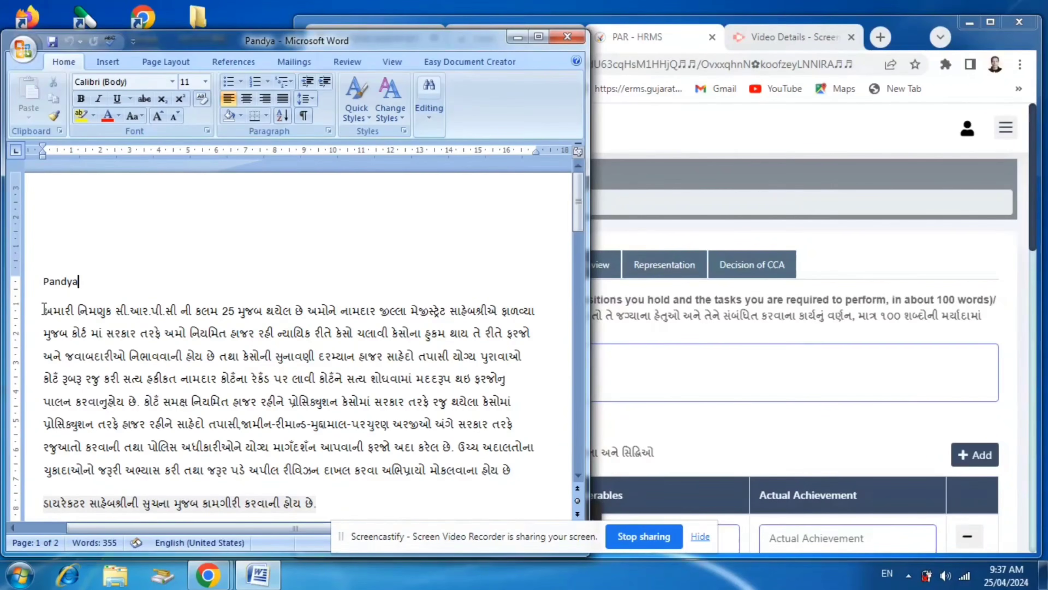
# Copy the Gujarati duties text below the name heading in Word and paste it into the browser form's Brief Description of Duties field
pyautogui.moveTo(44, 310); pyautogui.dragTo(535, 496)
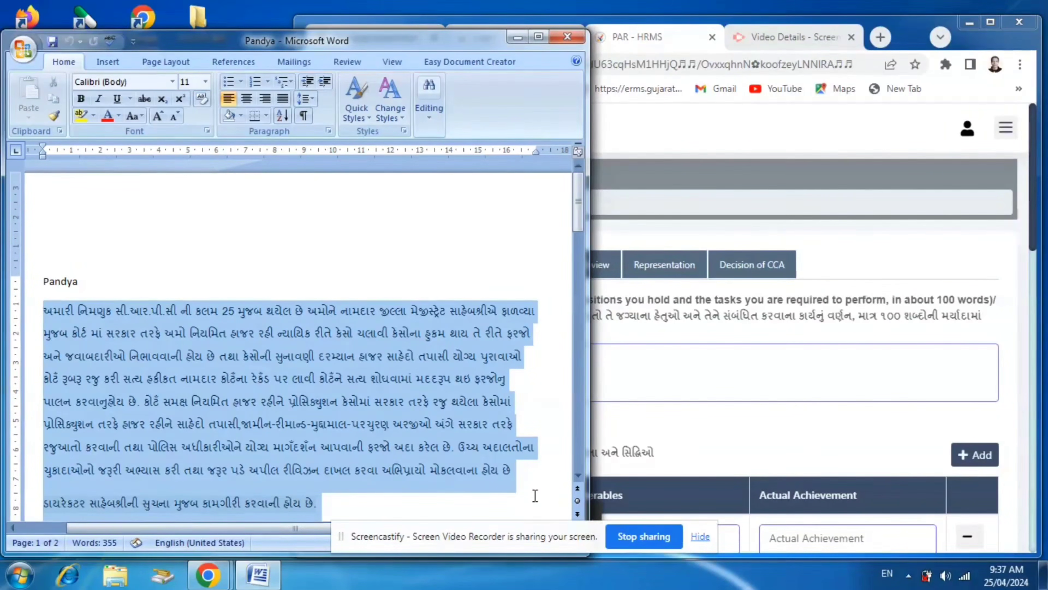
pyautogui.rightClick(290, 330)
pyautogui.click(347, 357)
pyautogui.click(666, 363)
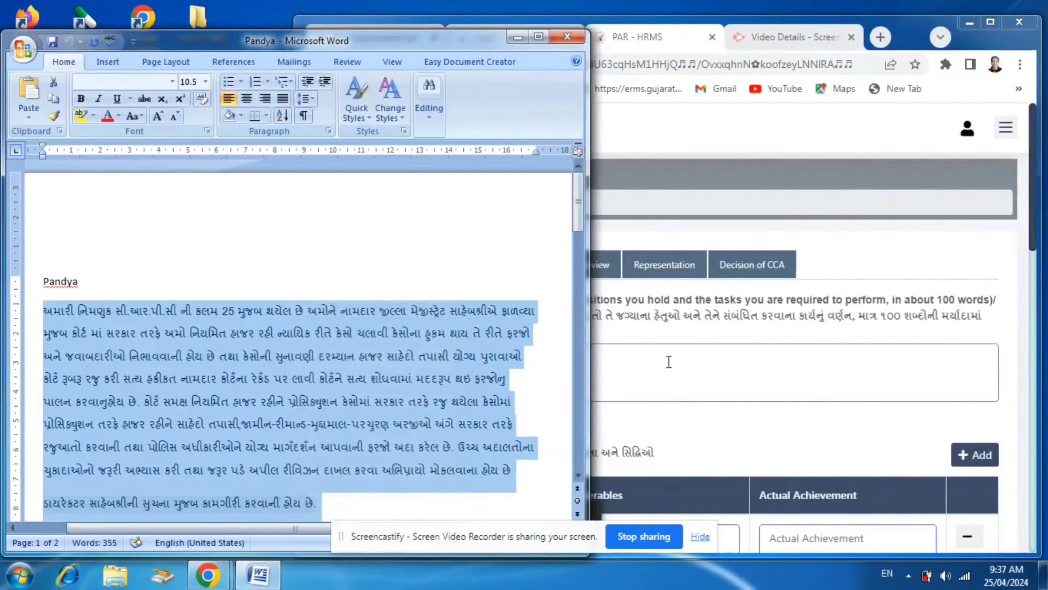
pyautogui.rightClick(605, 363)
pyautogui.click(664, 223)
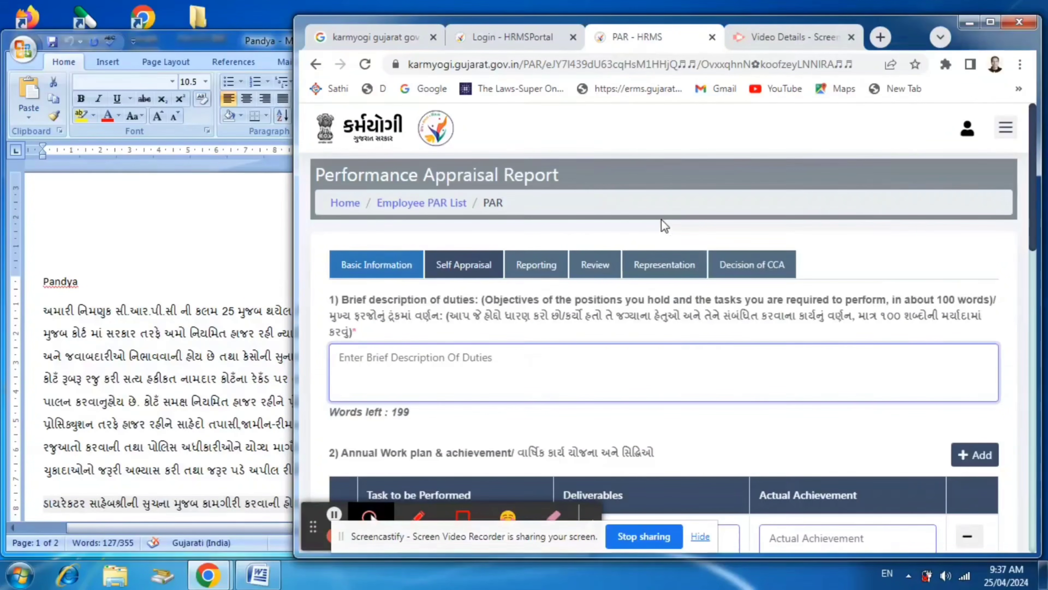
# Delete the final line about working under the Director's instructions from the pasted duties description
pyautogui.scroll(-2, 796, 350)
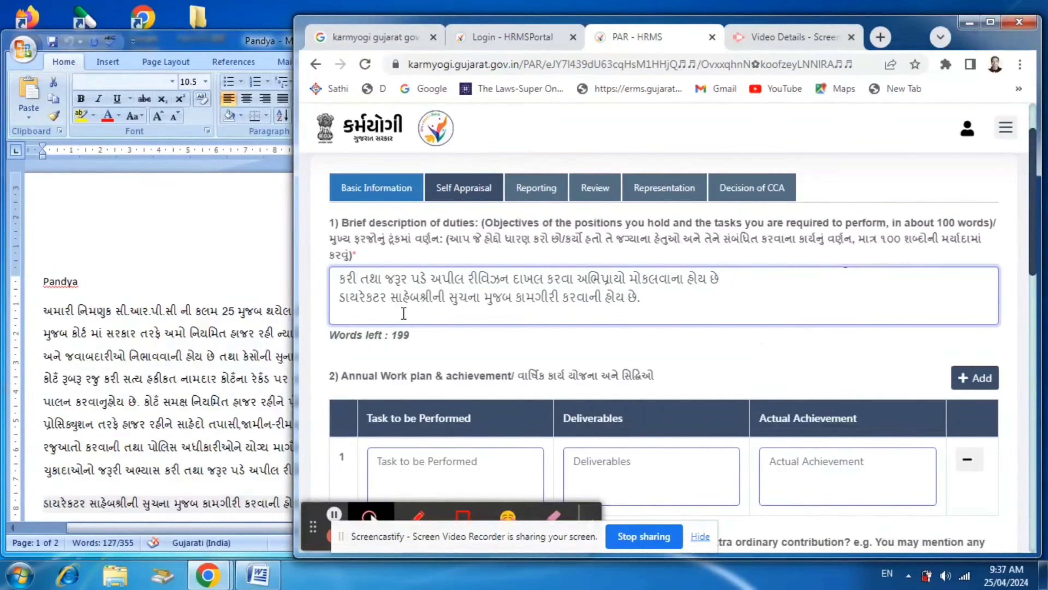
pyautogui.moveTo(636, 296); pyautogui.dragTo(324, 301)
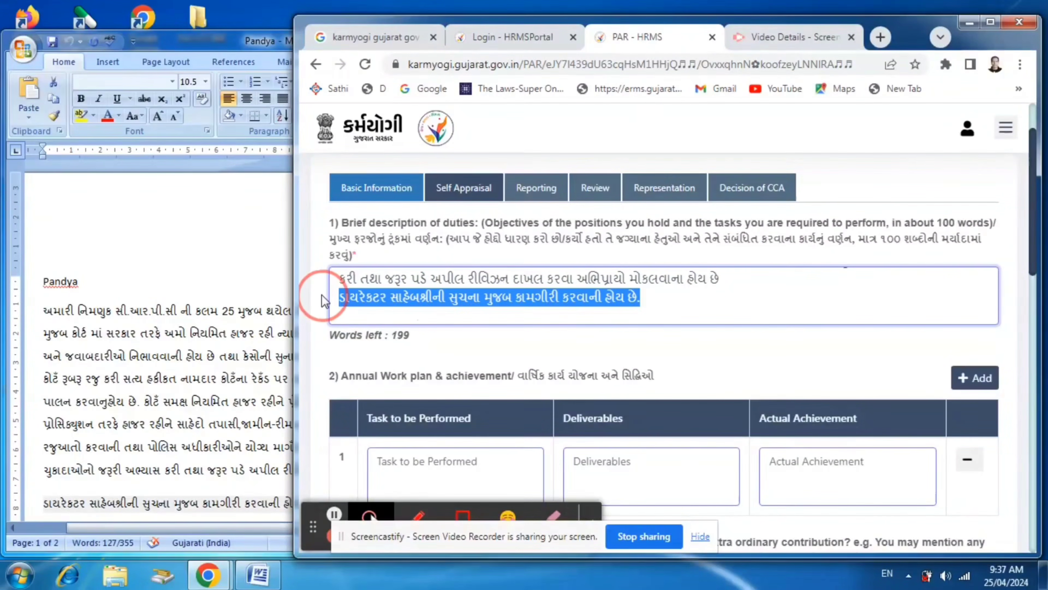
pyautogui.press('BackSpace')
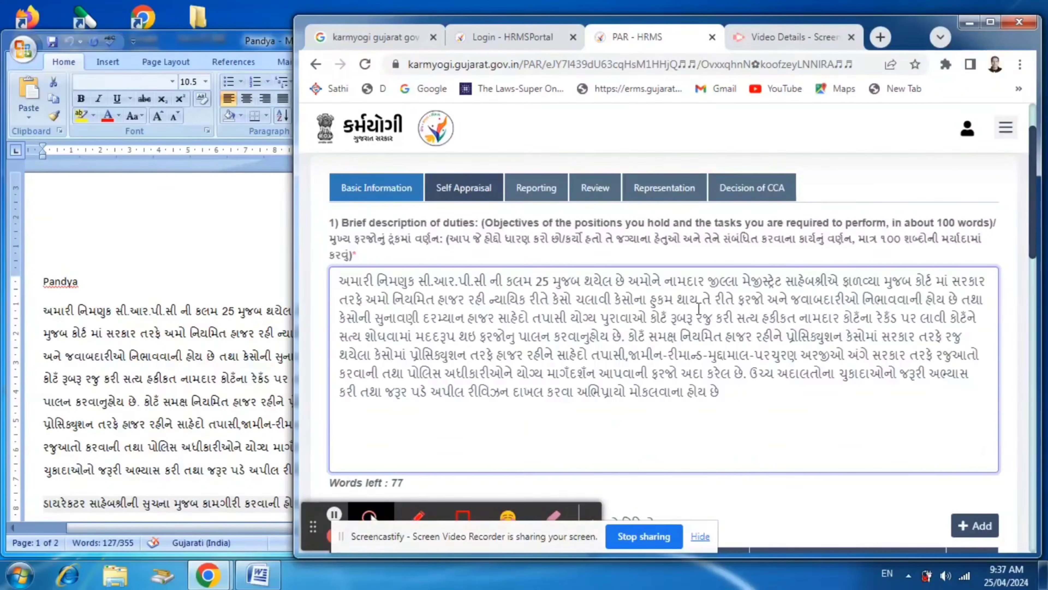
# Copy the line "ડાયરેકટર સાહેબશ્રીની સુચના મુજબ કામગીરી કરવાની હોય છે." from Word into row 1's Task to be Performed field in the browser form
pyautogui.scroll(-10, 747, 340)
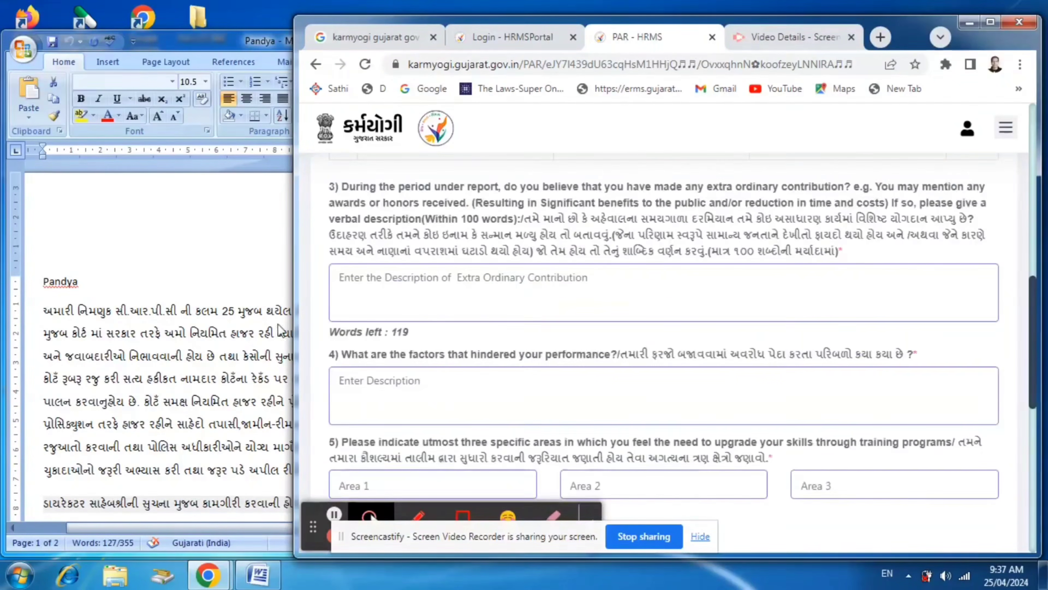
pyautogui.click(201, 313)
pyautogui.scroll(-4, 201, 311)
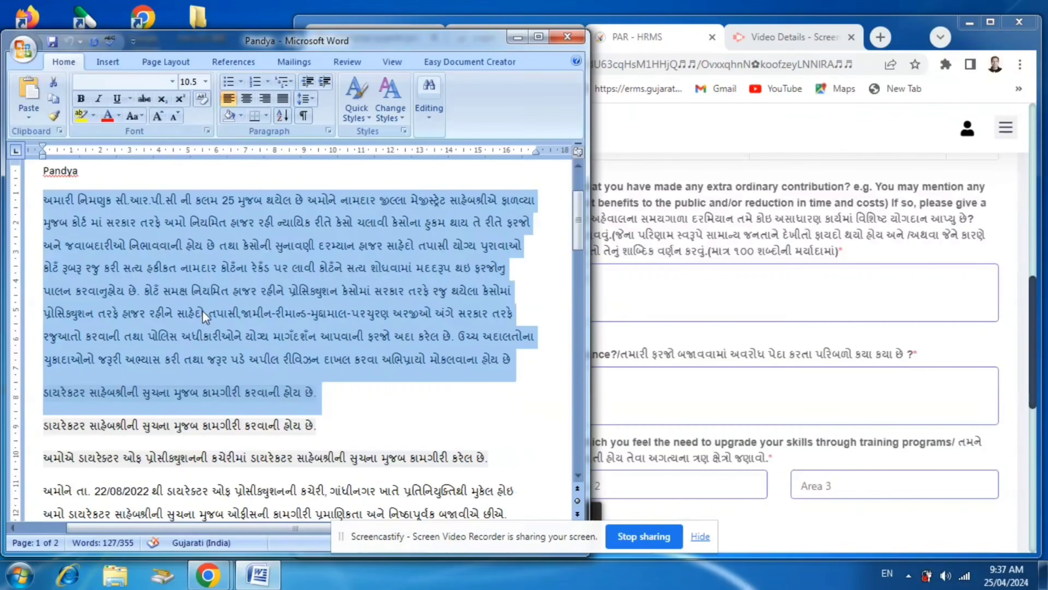
pyautogui.moveTo(45, 278); pyautogui.dragTo(303, 281)
pyautogui.click(378, 247)
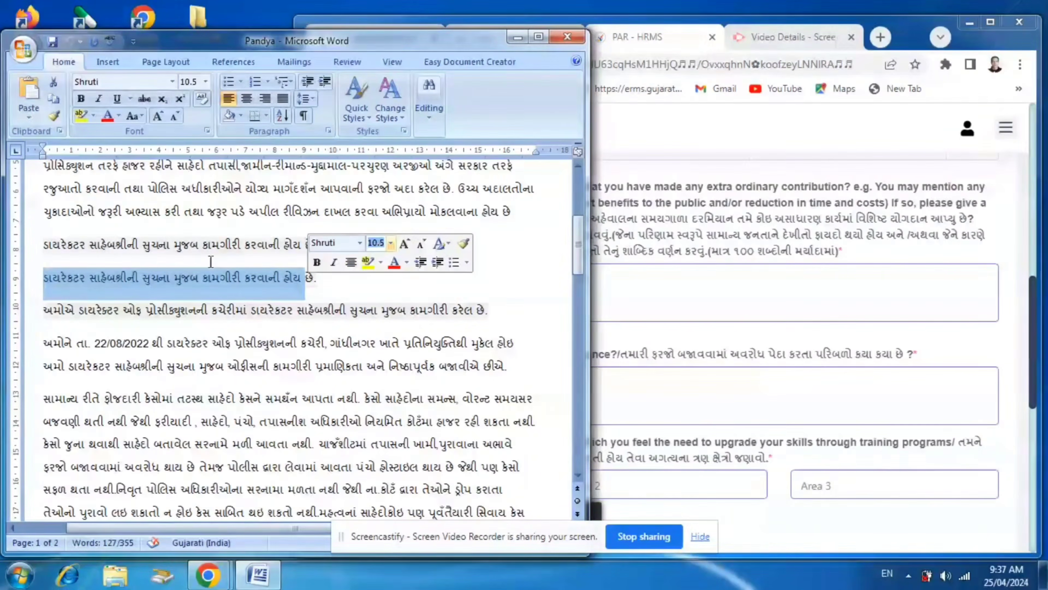
pyautogui.moveTo(38, 242); pyautogui.dragTo(326, 248)
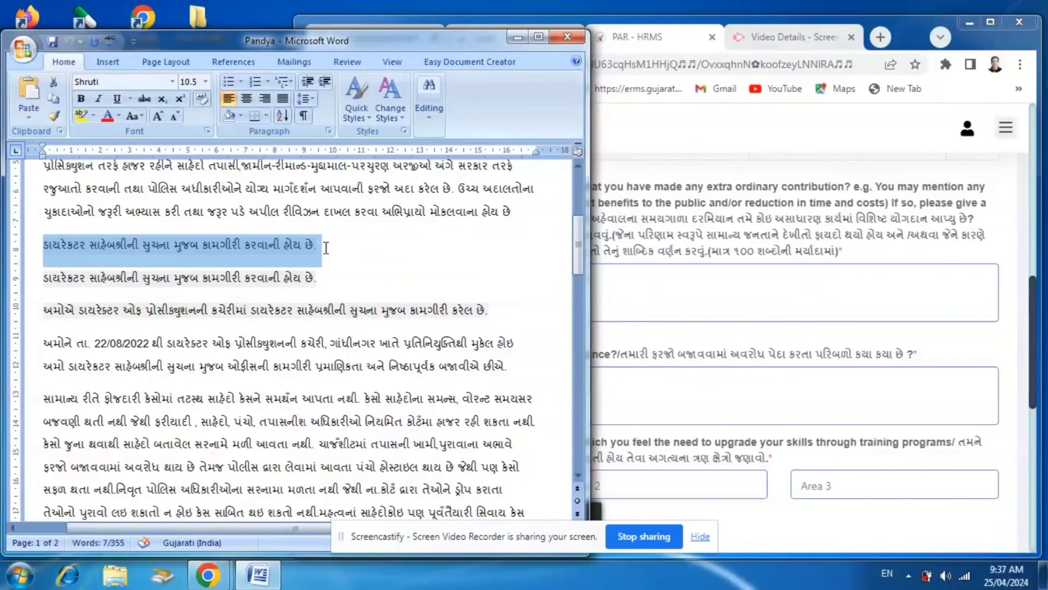
pyautogui.rightClick(244, 252)
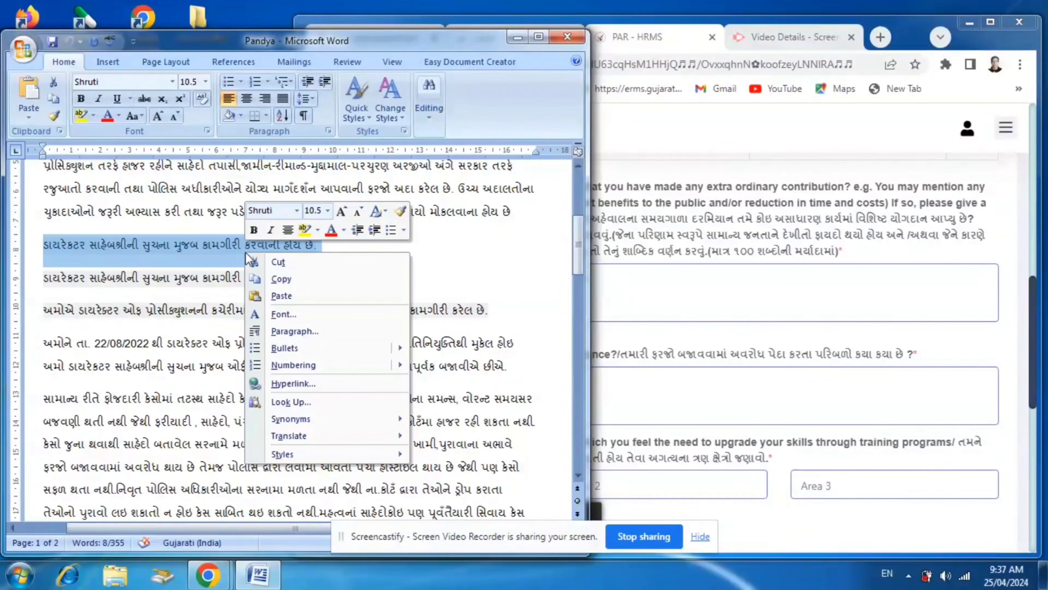
pyautogui.click(282, 279)
pyautogui.click(710, 310)
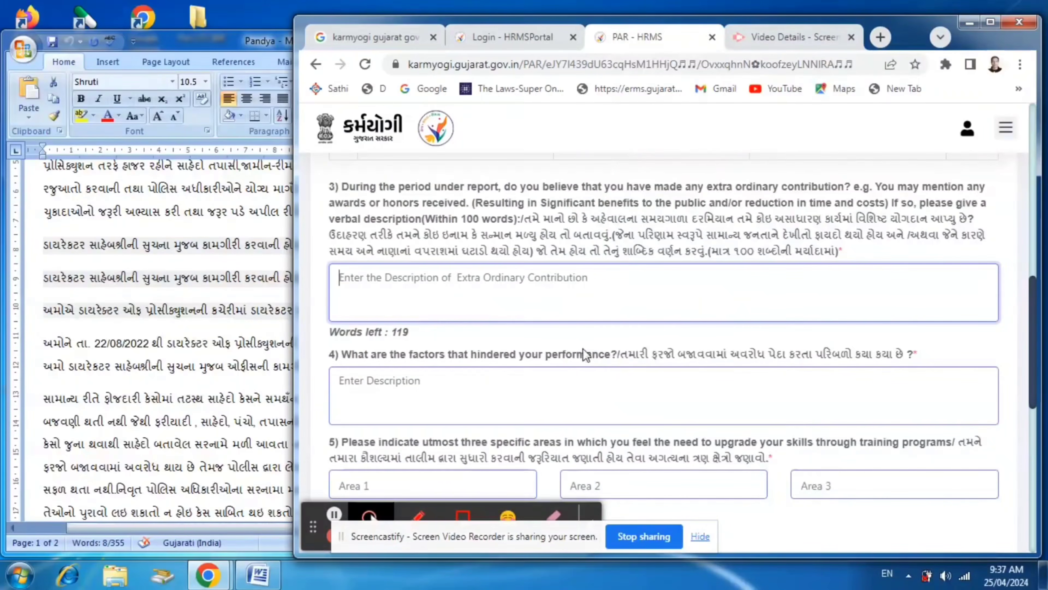
pyautogui.scroll(6, 584, 336)
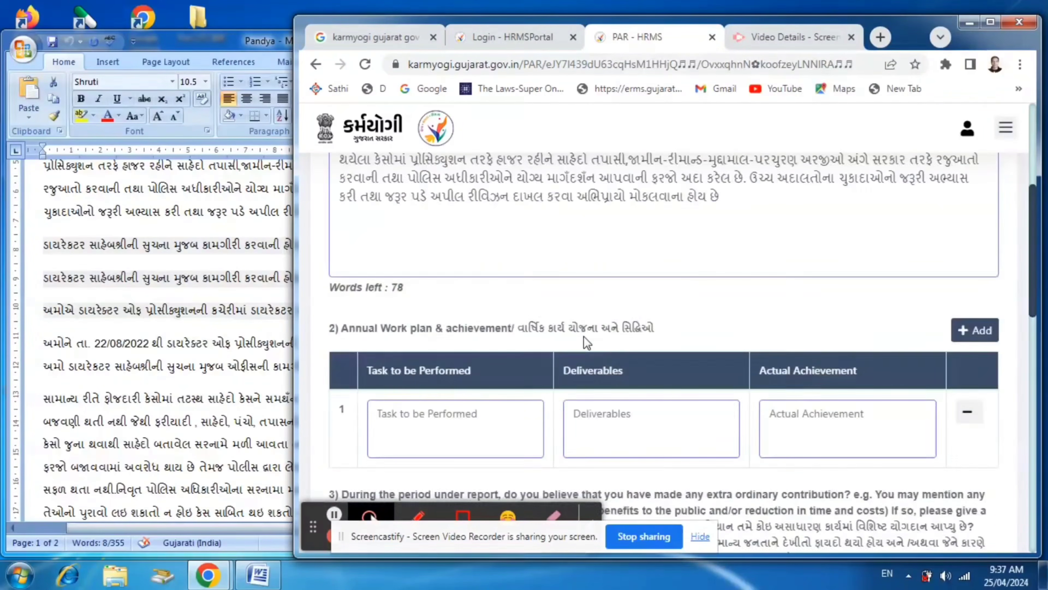
pyautogui.click(451, 336)
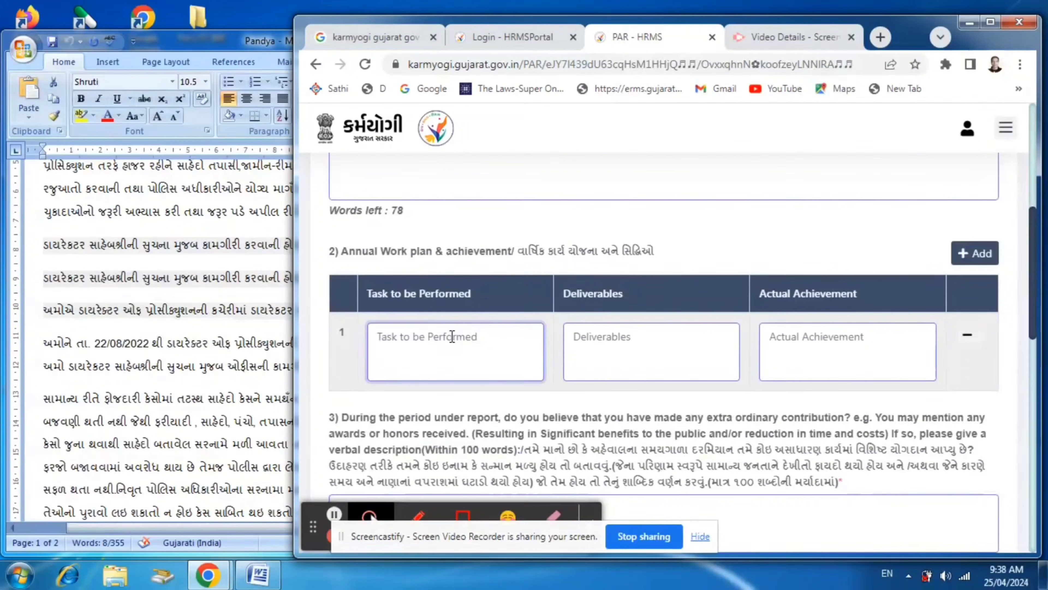
pyautogui.hotkey('ctrl', 'v')
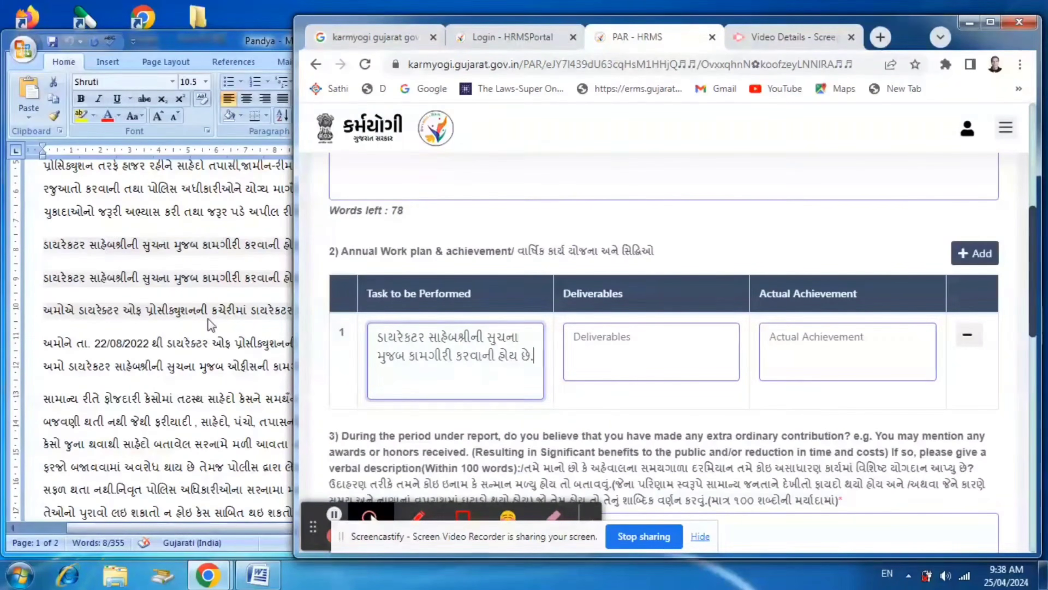
# Paste the same copied line about working under the Director's instructions into row 1's Deliverables field
pyautogui.click(208, 320)
pyautogui.click(657, 338)
pyautogui.click(658, 341)
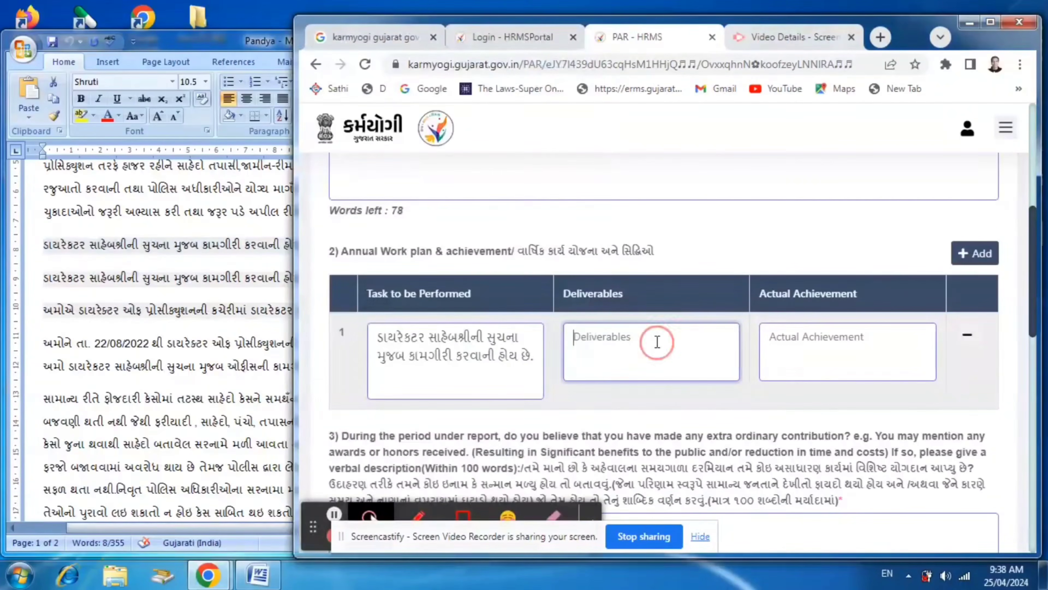
pyautogui.hotkey('ctrl', 'v')
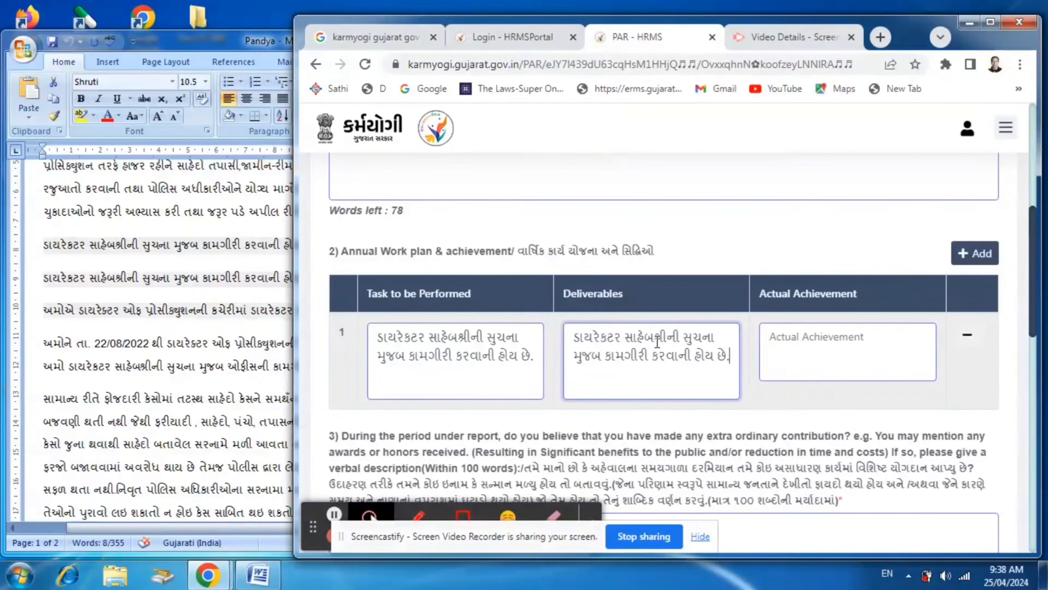
# Copy the line beginning "અમોએ ડાયરેક્ટર ઓફ પ્રોસીક્યુશનની" from Word and paste it into row 1's Actual Achievement field in the browser form
pyautogui.click(187, 294)
pyautogui.moveTo(47, 307); pyautogui.dragTo(585, 304)
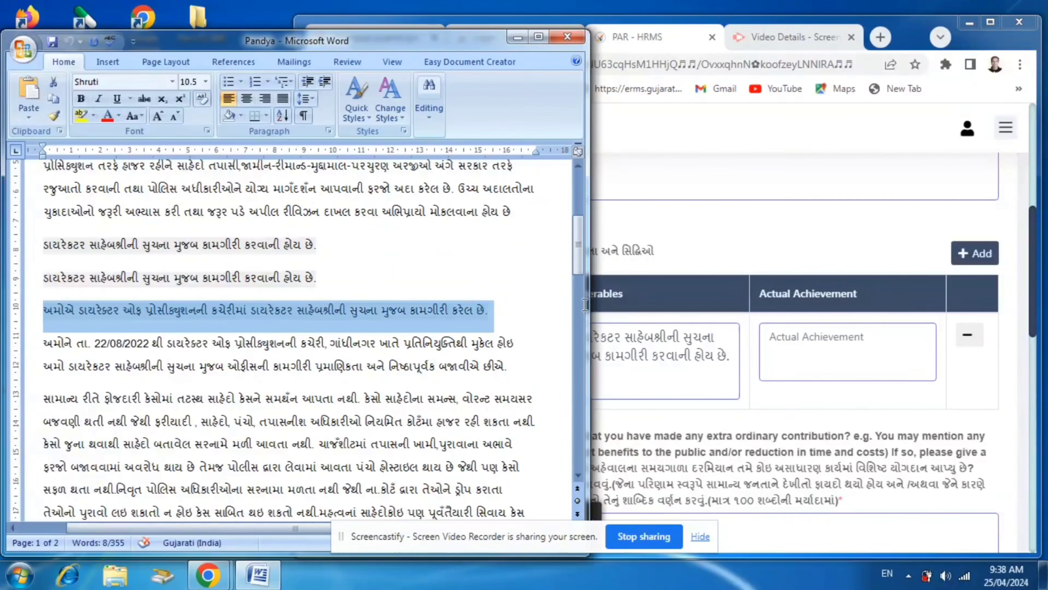
pyautogui.rightClick(449, 316)
pyautogui.click(491, 345)
pyautogui.click(906, 363)
pyautogui.click(796, 345)
pyautogui.hotkey('ctrl', 'v')
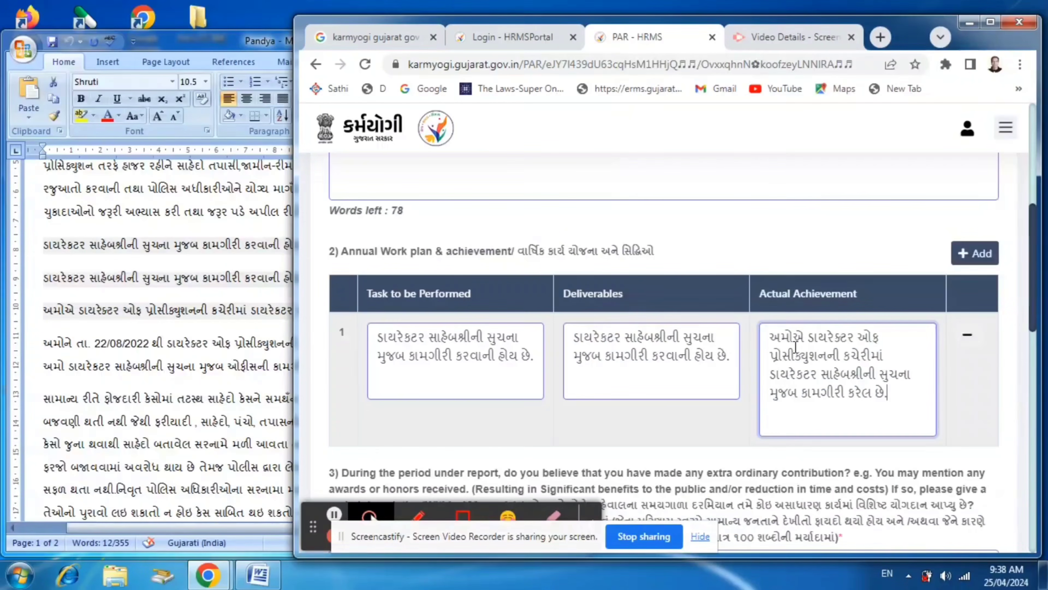
# Append the Gujarati sentence "કોઇ લક્ષ્યાંક ઠરાવેલ નથી." to the end of row 1's Deliverables text
pyautogui.click(738, 371)
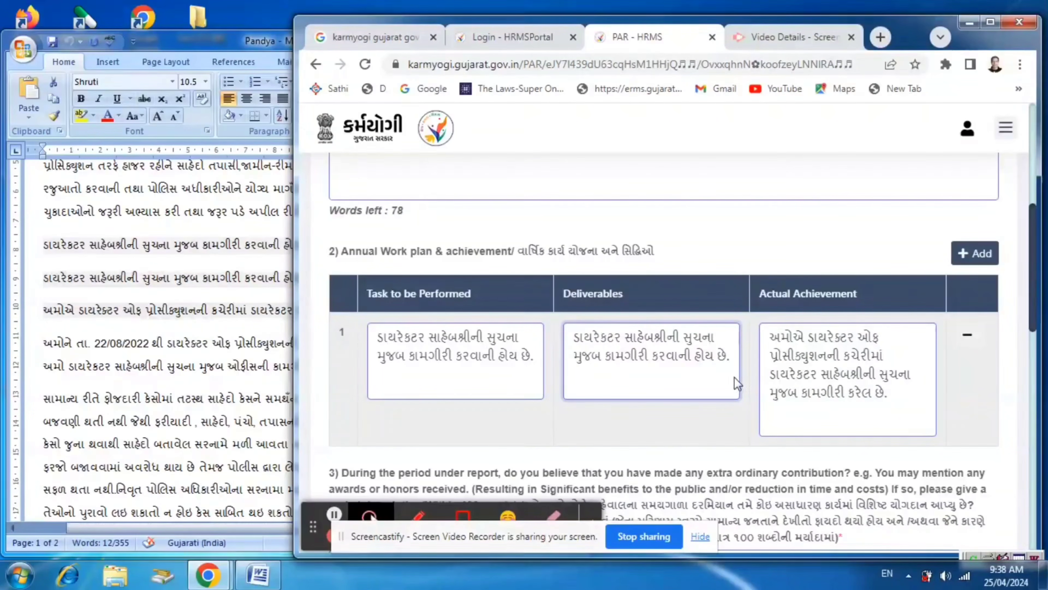
pyautogui.write('કોઇ')
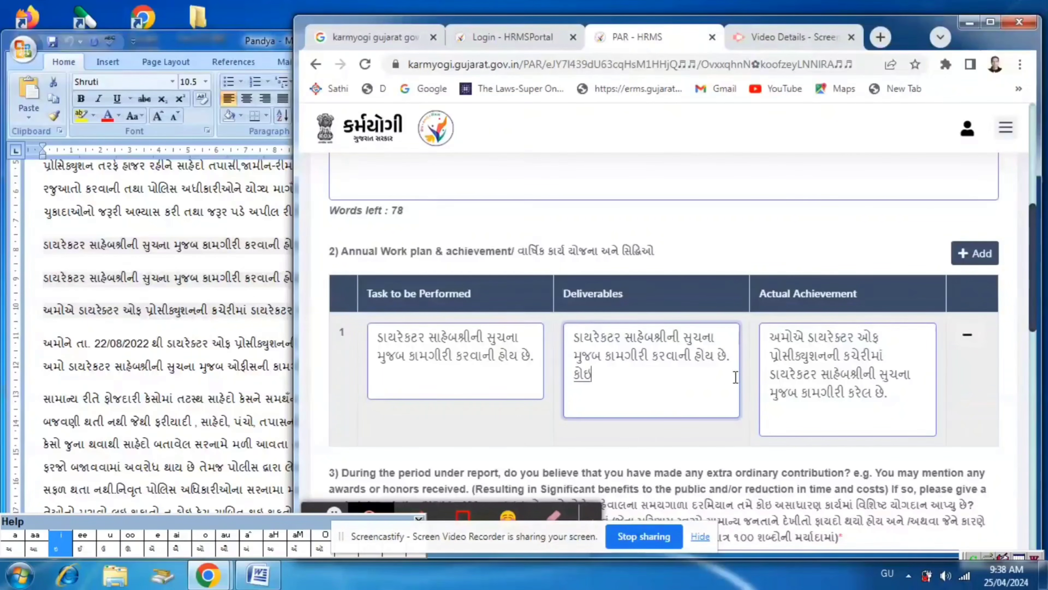
pyautogui.write(' લક્ષ')
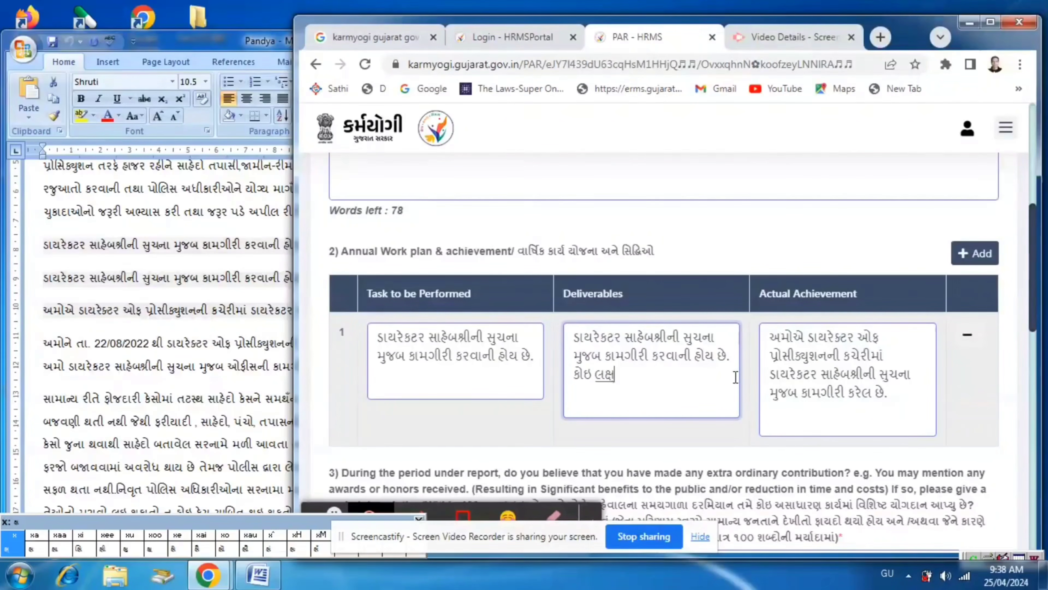
pyautogui.write('્યાંક')
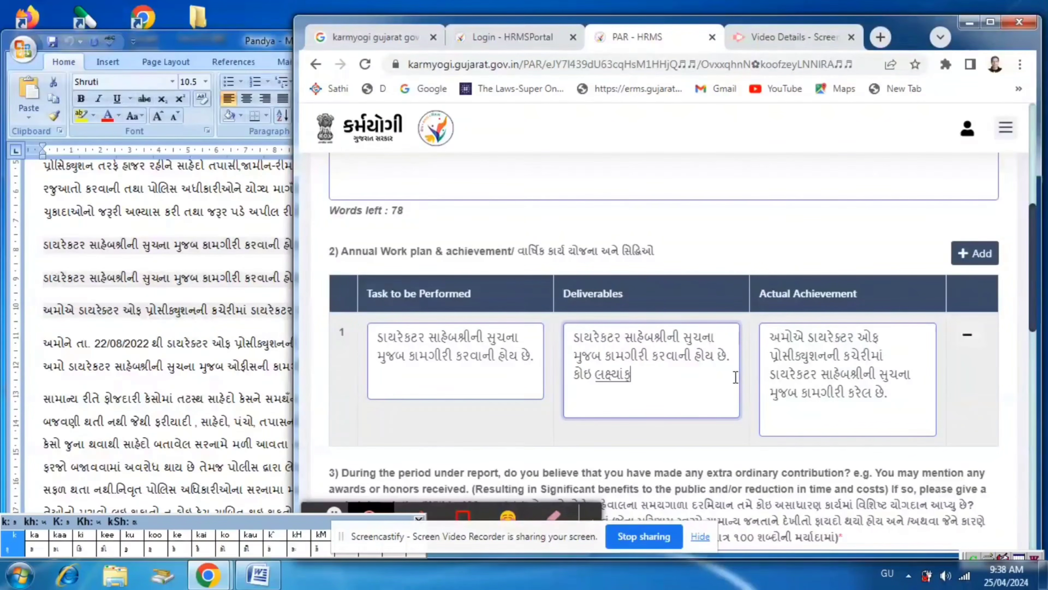
pyautogui.write(' ઠર')
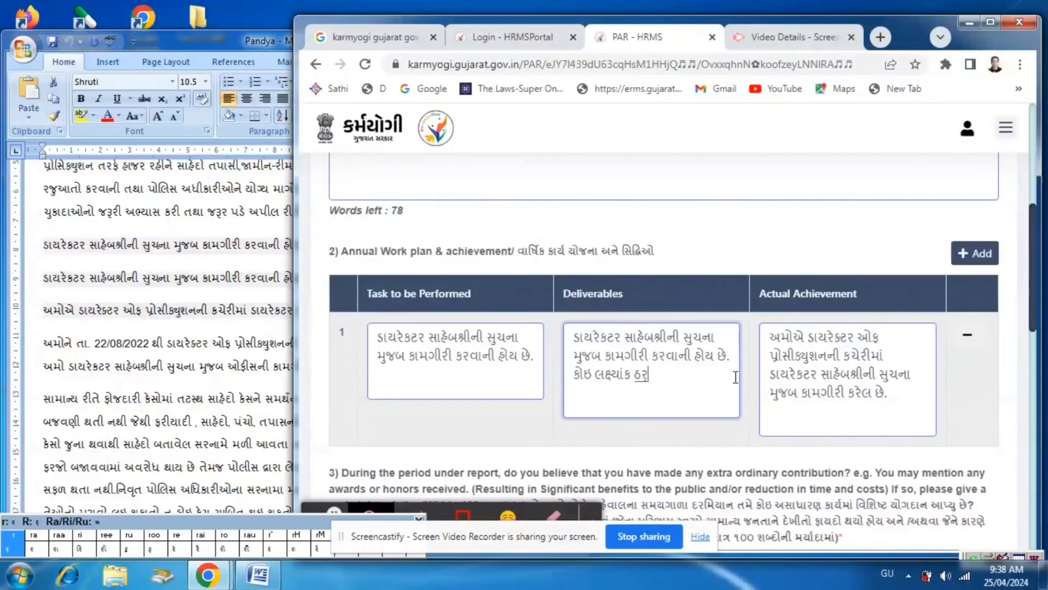
pyautogui.write('ાવેલ ')
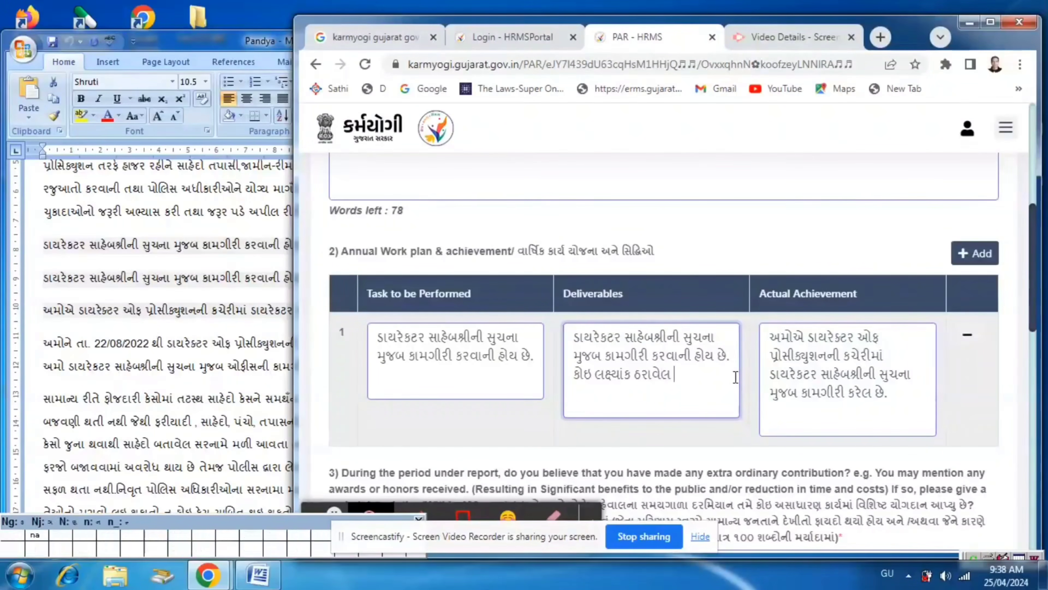
pyautogui.write('નતથી.')
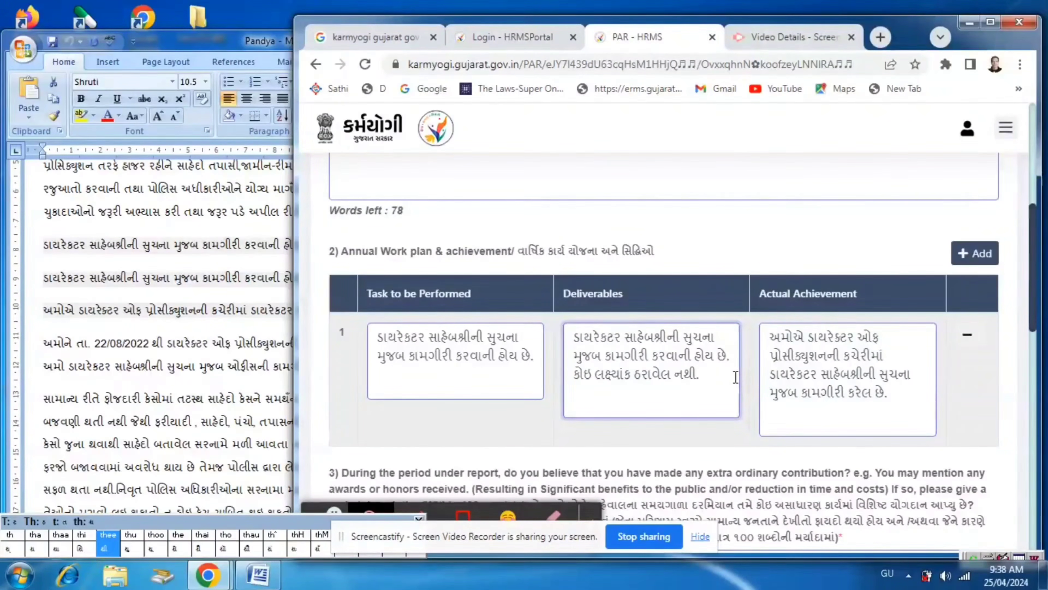
pyautogui.click(1004, 407)
# Copy the two-line deputation paragraph containing 22/08/2022 from Word and paste it into question 3's Extra Ordinary Contribution field in the browser form
pyautogui.scroll(-5, 1004, 407)
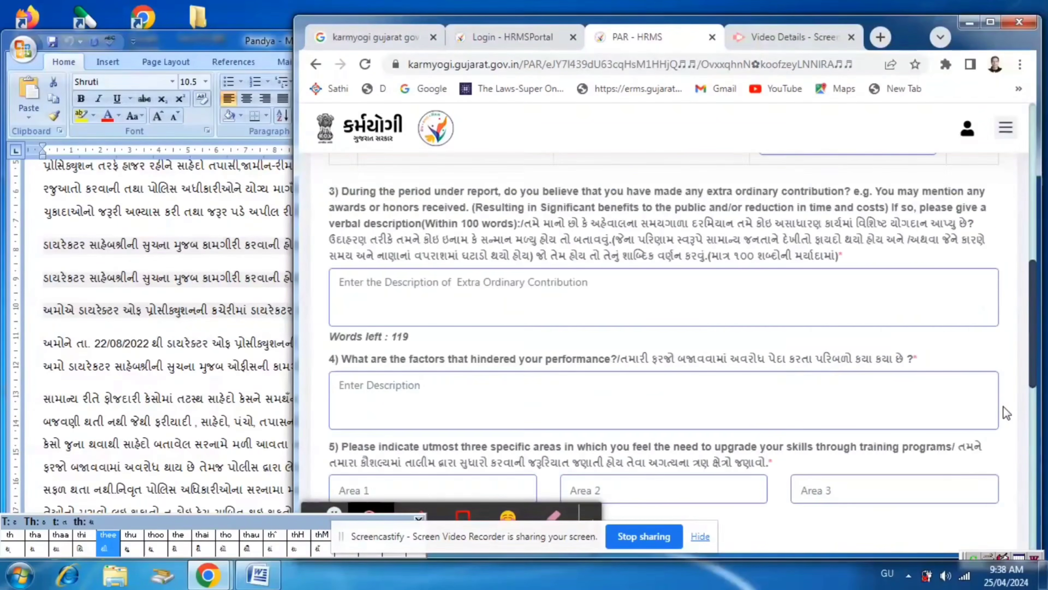
pyautogui.tripleClick(174, 320)
pyautogui.scroll(-1, 173, 320)
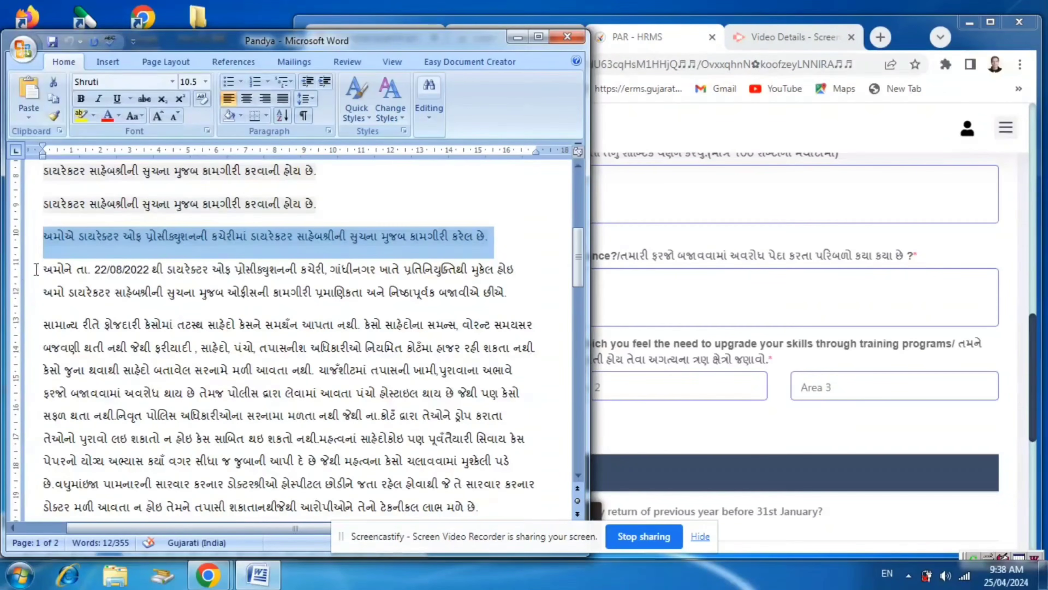
pyautogui.moveTo(40, 265); pyautogui.dragTo(529, 288)
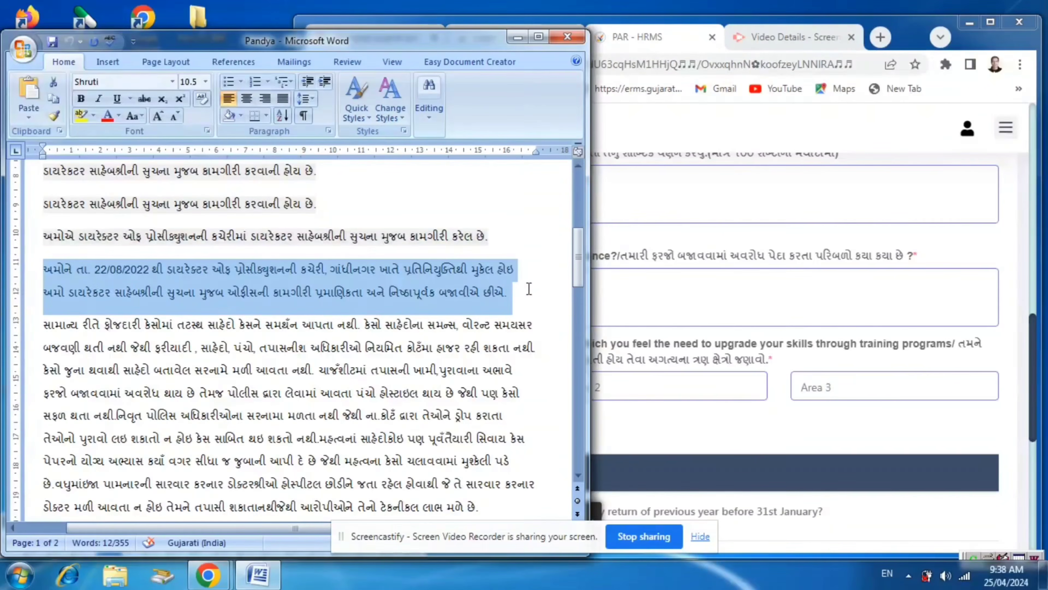
pyautogui.rightClick(400, 285)
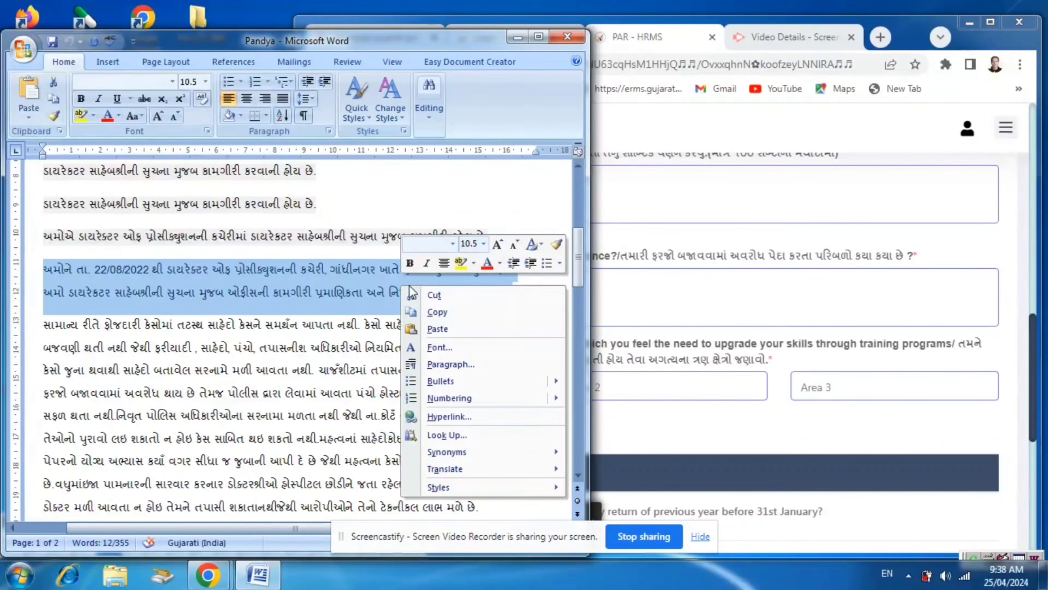
pyautogui.click(441, 312)
pyautogui.click(737, 225)
pyautogui.rightClick(516, 187)
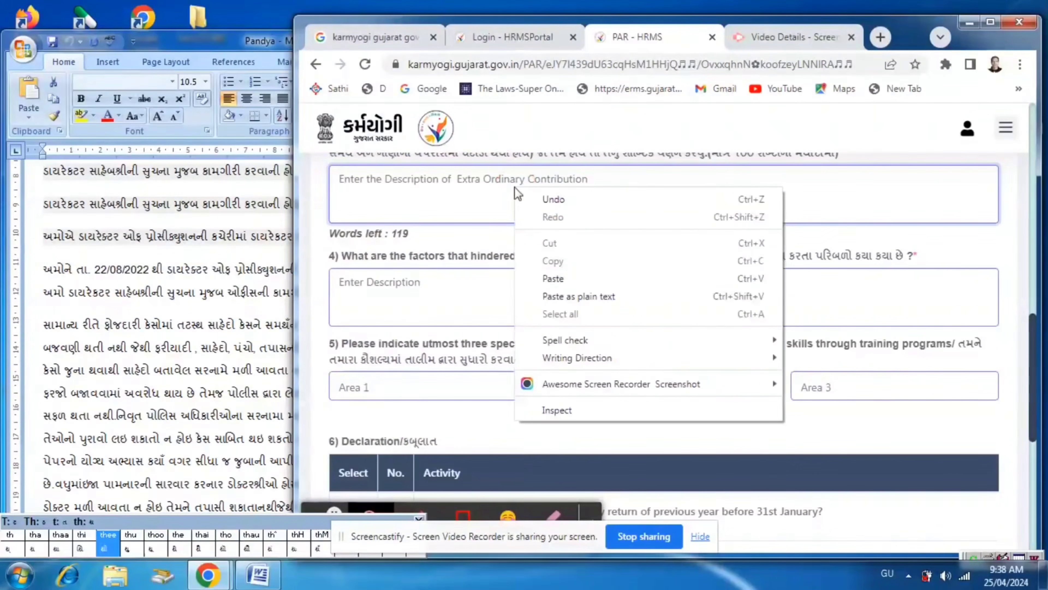
pyautogui.click(568, 276)
# Copy the long paragraph beginning "સામાન્ય રીતે ફોજદારી કેસોમાં" from Word and paste it into question 4's description of factors that hindered performance
pyautogui.hotkey('alt', 'Tab')
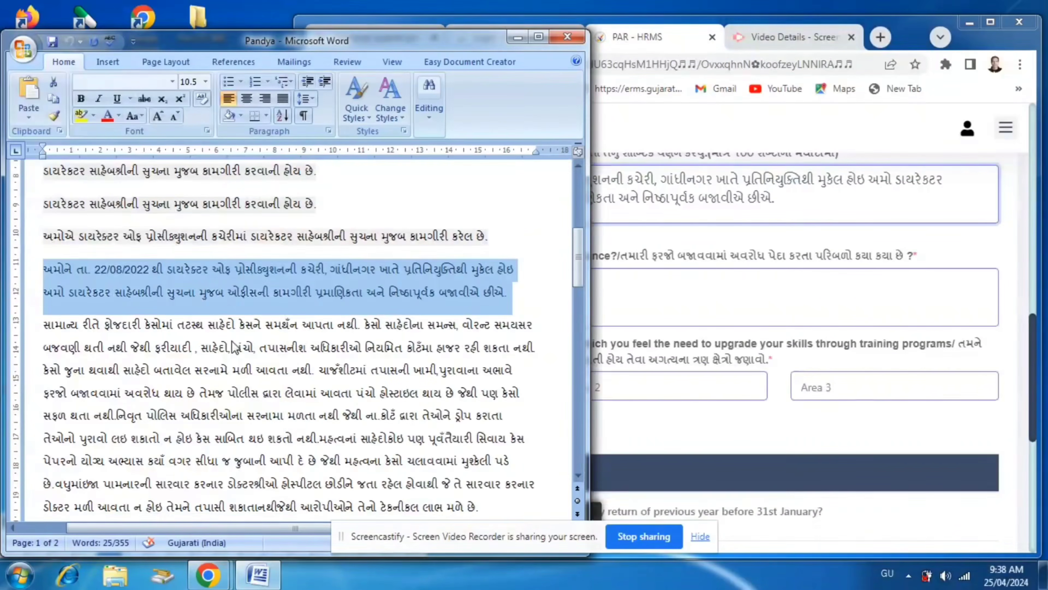
pyautogui.scroll(-2, 226, 339)
pyautogui.moveTo(43, 220); pyautogui.dragTo(485, 400)
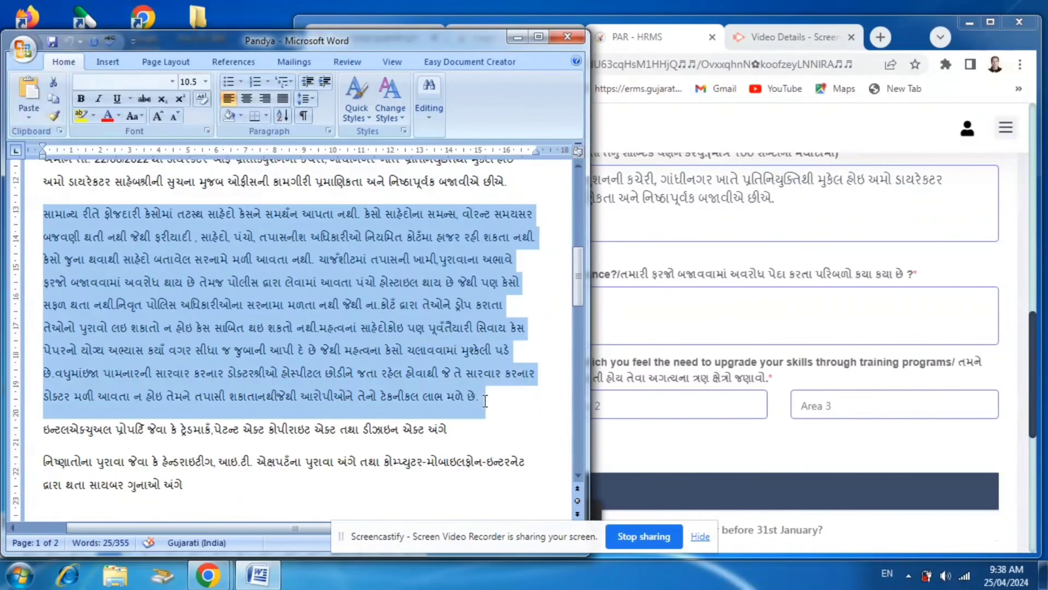
pyautogui.rightClick(334, 290)
pyautogui.click(374, 314)
pyautogui.click(684, 245)
pyautogui.click(458, 300)
pyautogui.hotkey('ctrl', 'v')
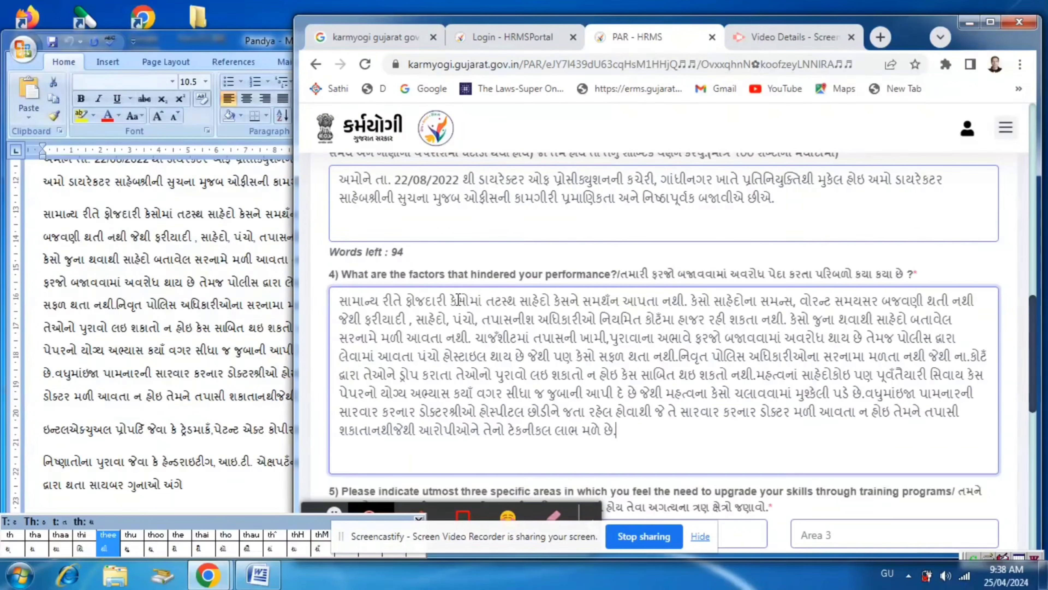
# Copy the intellectual property, trademark, patent, copyright and design act line from Word and paste it into question 5's Area 1 field
pyautogui.scroll(-6, 459, 298)
pyautogui.click(398, 227)
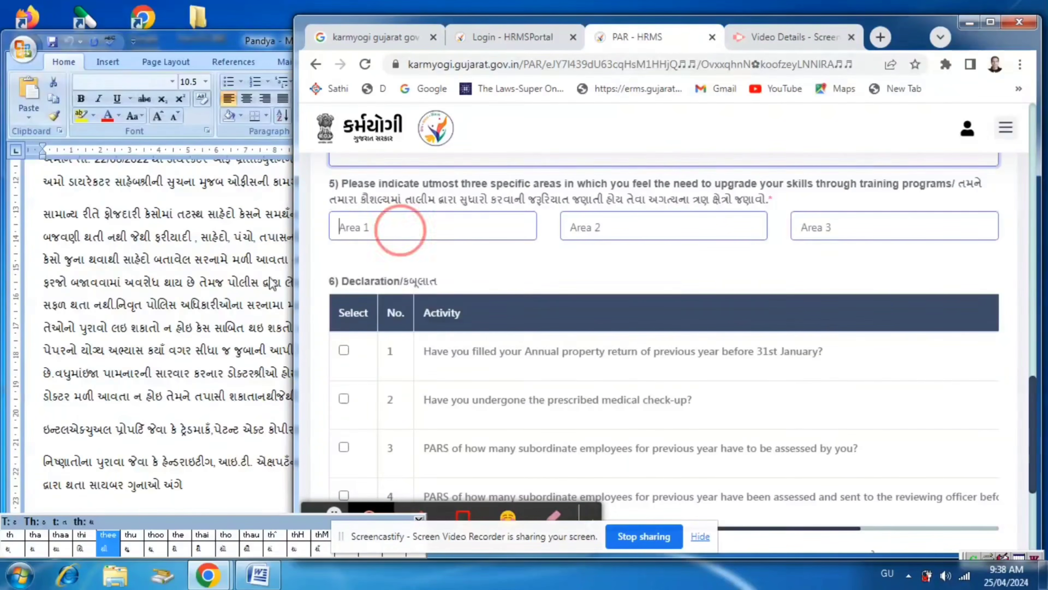
pyautogui.click(102, 302)
pyautogui.scroll(-2, 102, 302)
pyautogui.moveTo(44, 282); pyautogui.dragTo(445, 284)
pyautogui.rightClick(445, 284)
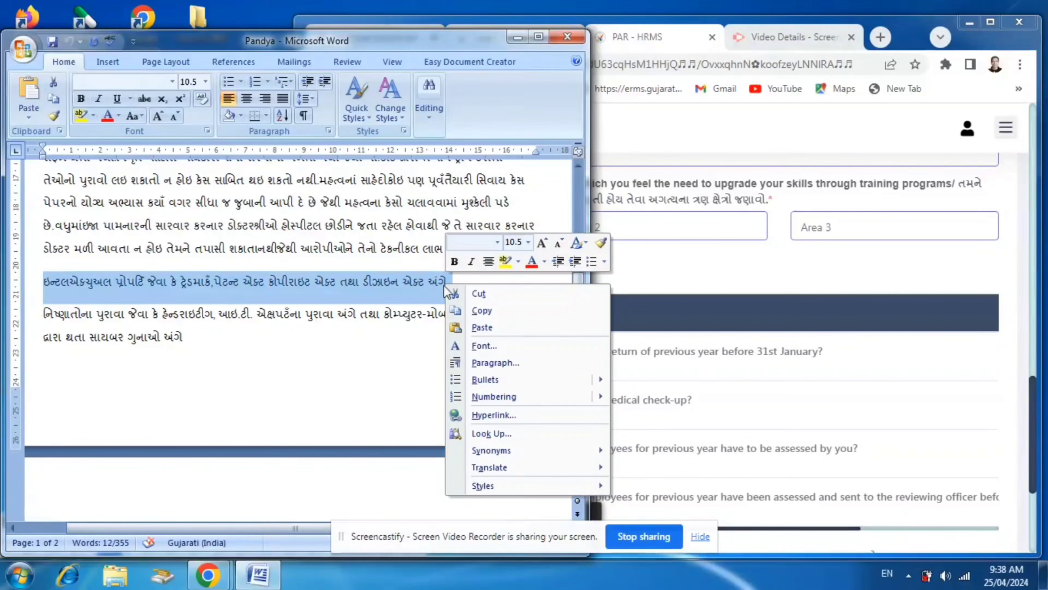
pyautogui.click(479, 308)
pyautogui.click(655, 227)
pyautogui.click(456, 223)
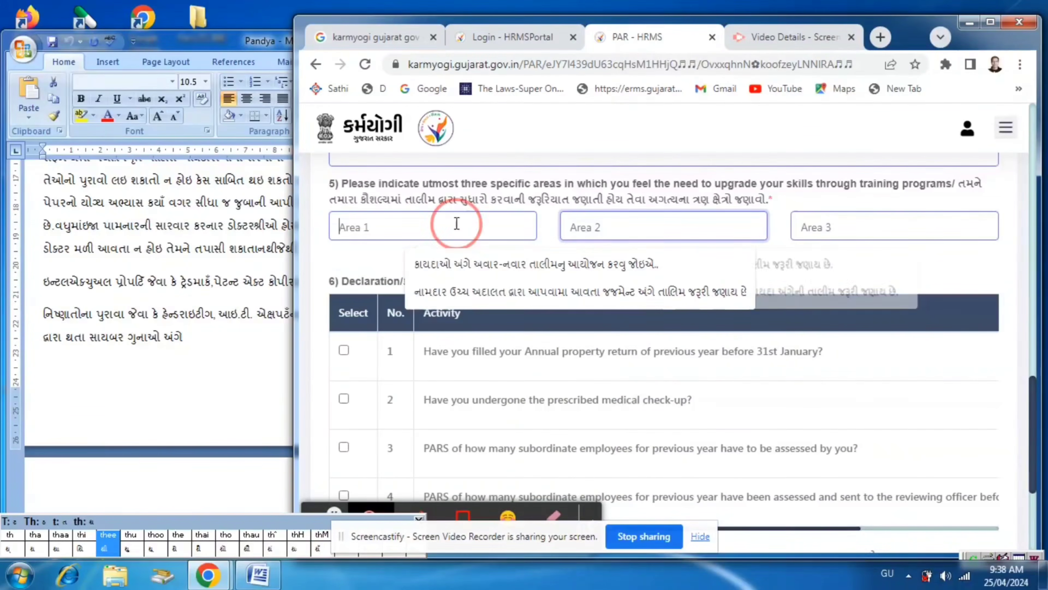
pyautogui.hotkey('ctrl', 'v')
pyautogui.hotkey('alt', 'Tab')
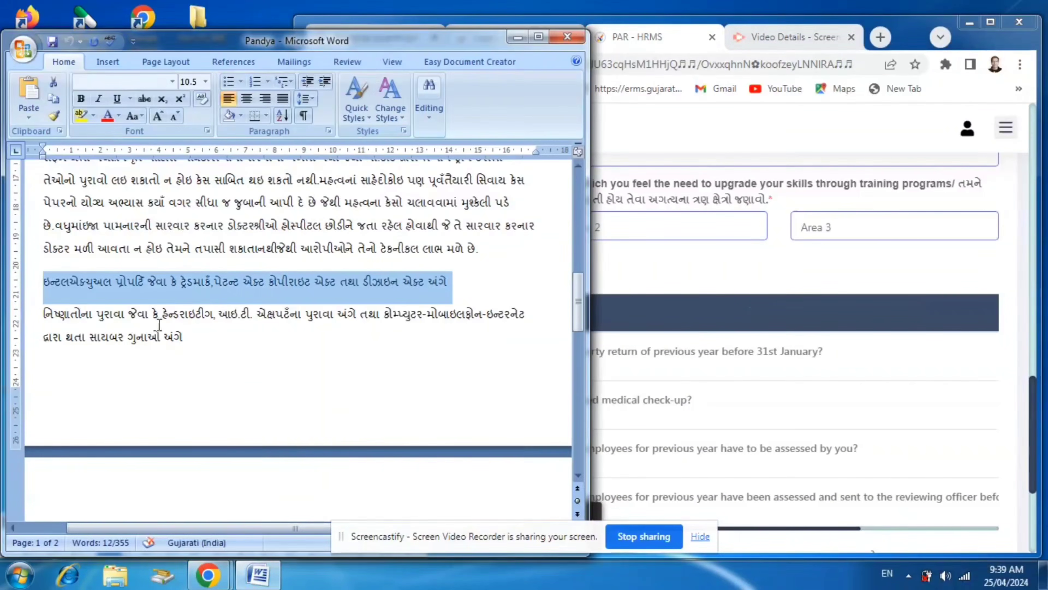
pyautogui.moveTo(43, 314); pyautogui.dragTo(502, 320)
pyautogui.rightClick(502, 321)
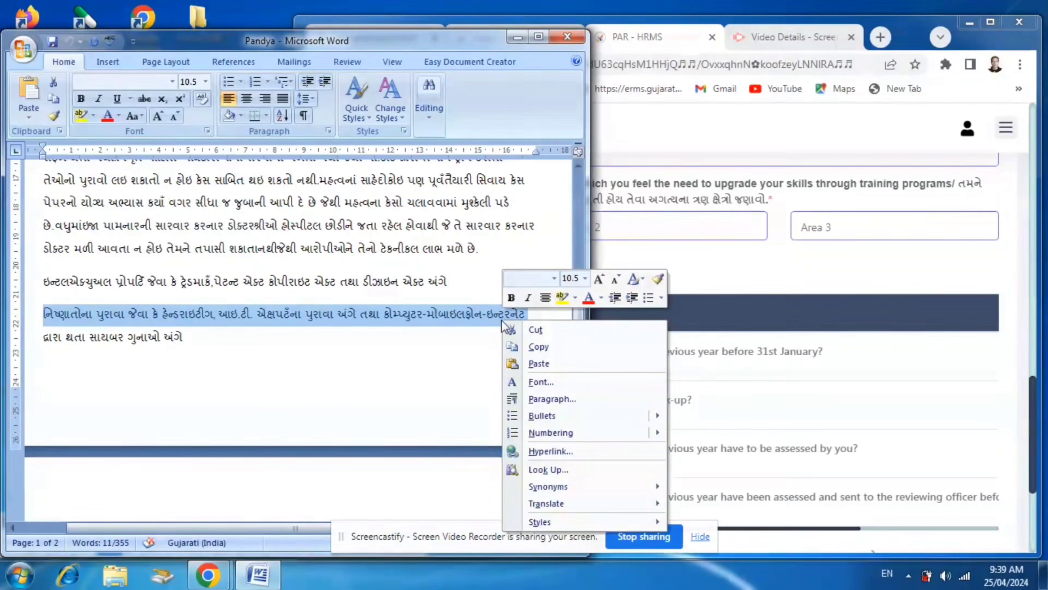
pyautogui.click(555, 348)
pyautogui.click(646, 228)
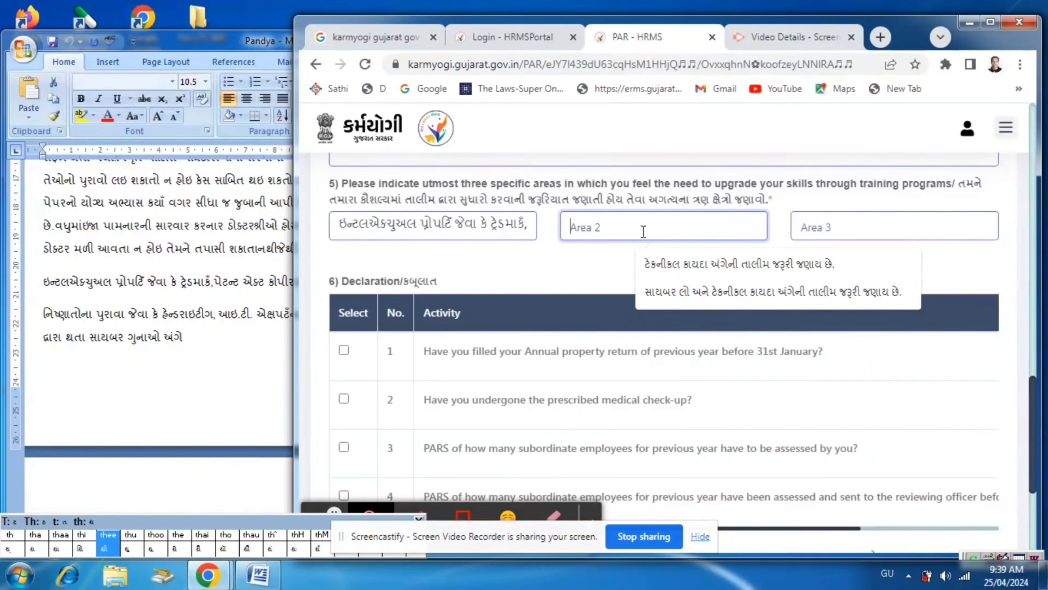
# Copy the full two-line paragraph beginning "નિષ્ણાતોના પુરાવા જેવા કે" from Word and paste it into question 5's Area 2 field in the browser form
pyautogui.click(214, 305)
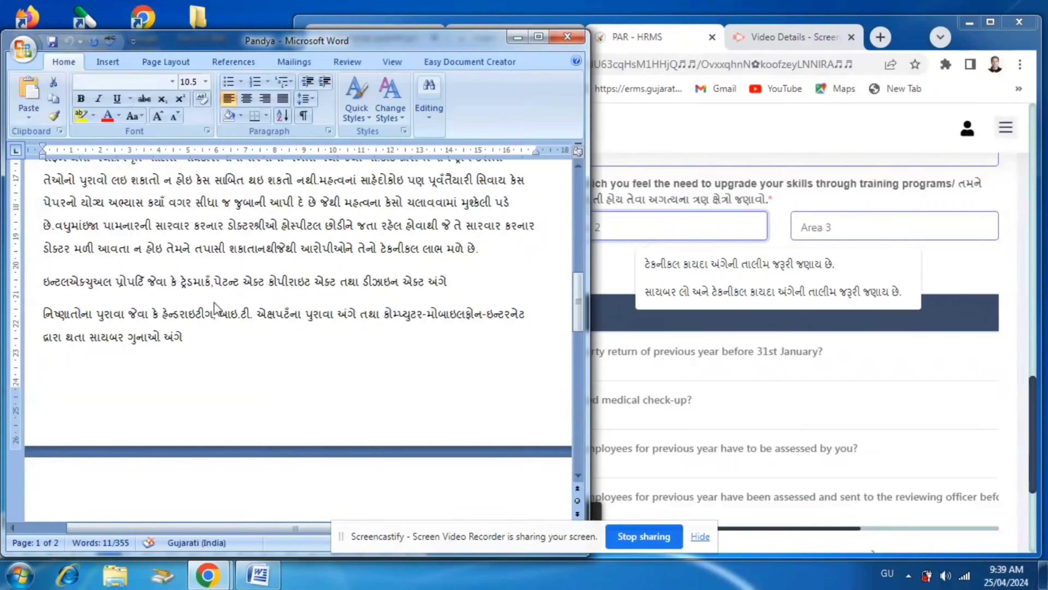
pyautogui.click(188, 371)
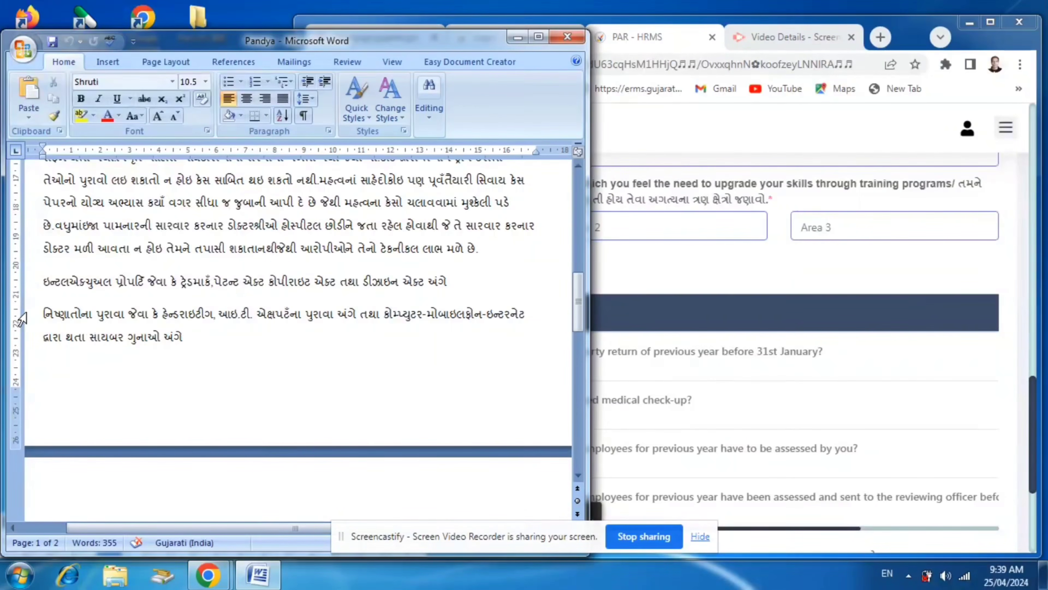
pyautogui.moveTo(45, 313); pyautogui.dragTo(508, 332)
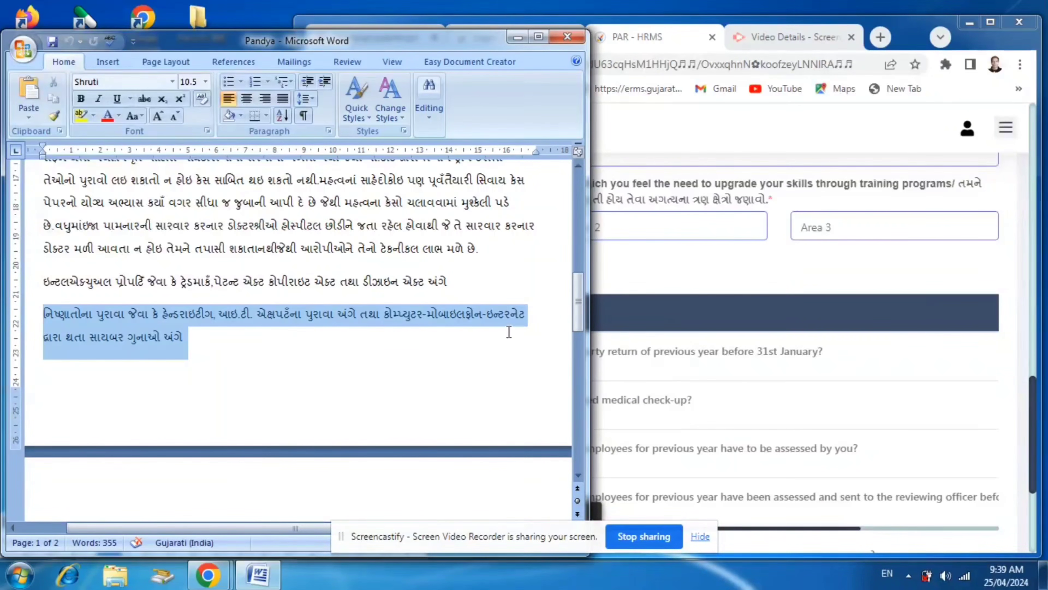
pyautogui.rightClick(294, 313)
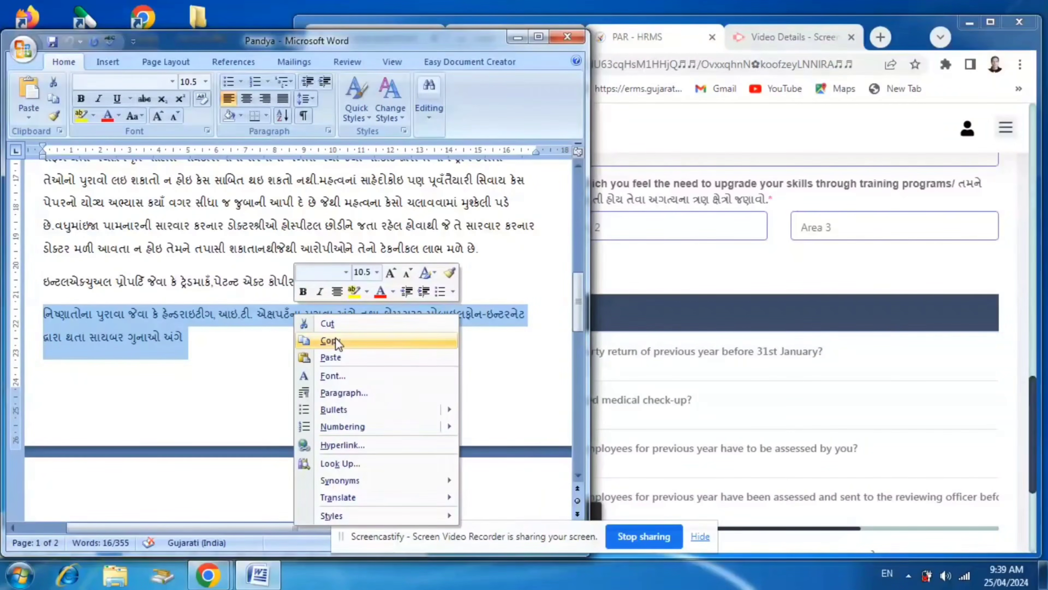
pyautogui.click(335, 338)
pyautogui.click(613, 223)
pyautogui.rightClick(614, 225)
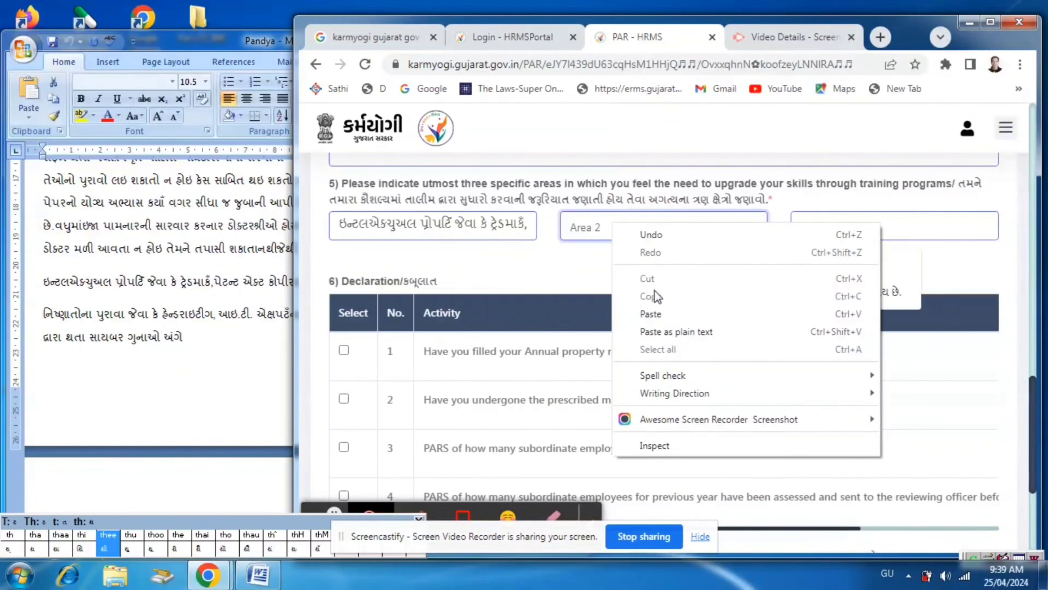
pyautogui.click(650, 314)
# Fill question 5's Area 3 field with the suggested entry "નવા અમલમાં આવનાર કાયદાઓની તાલીમનુ આયોજન કરવુ જોઇએ;"
pyautogui.click(225, 390)
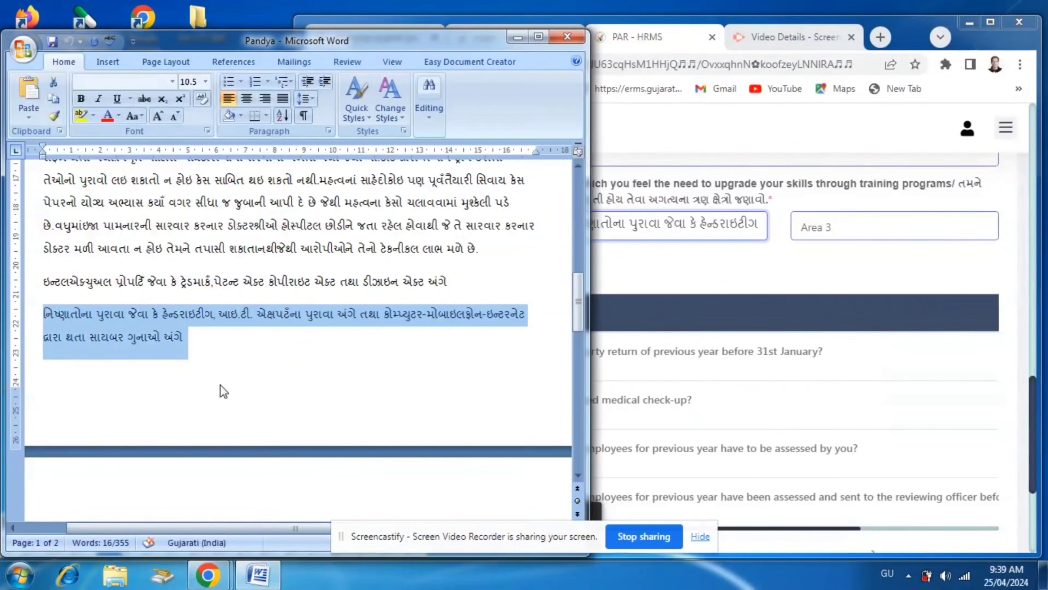
pyautogui.click(869, 225)
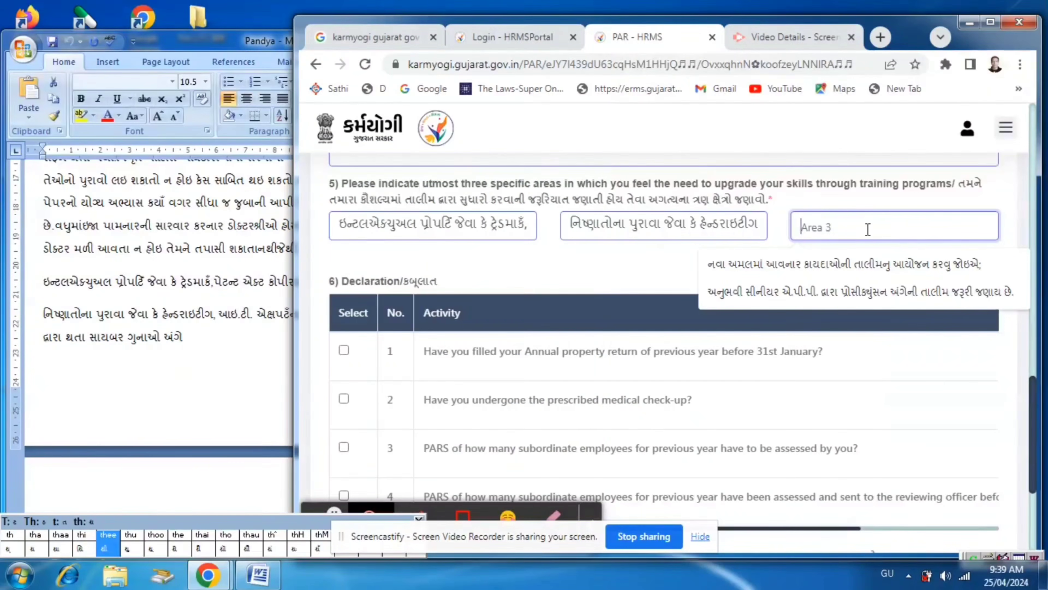
pyautogui.click(842, 270)
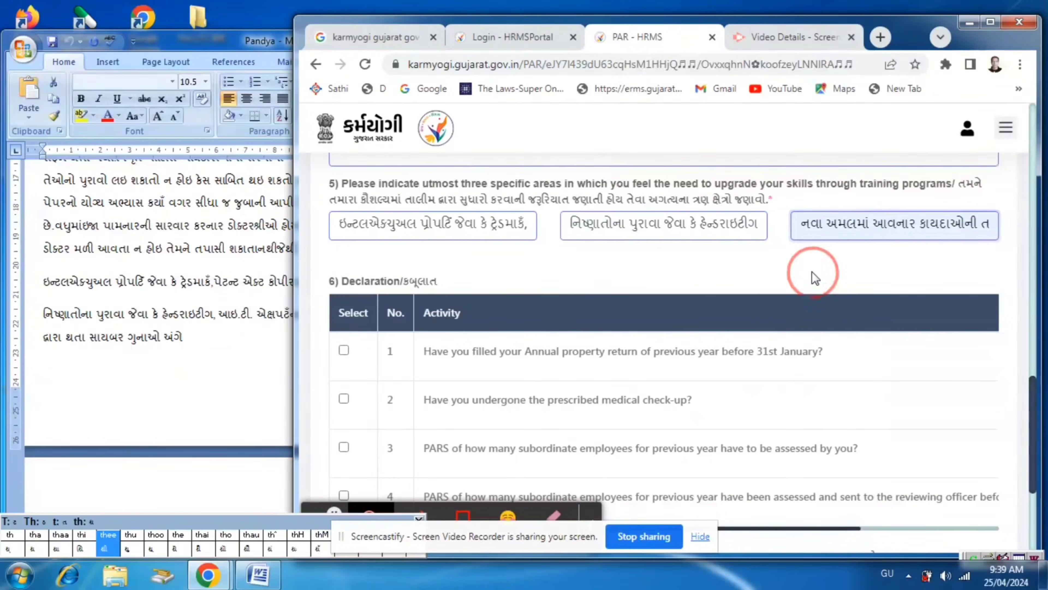
# Maximize the browser window, check the completed answers, and save the self appraisal as a draft
pyautogui.scroll(-5, 815, 279)
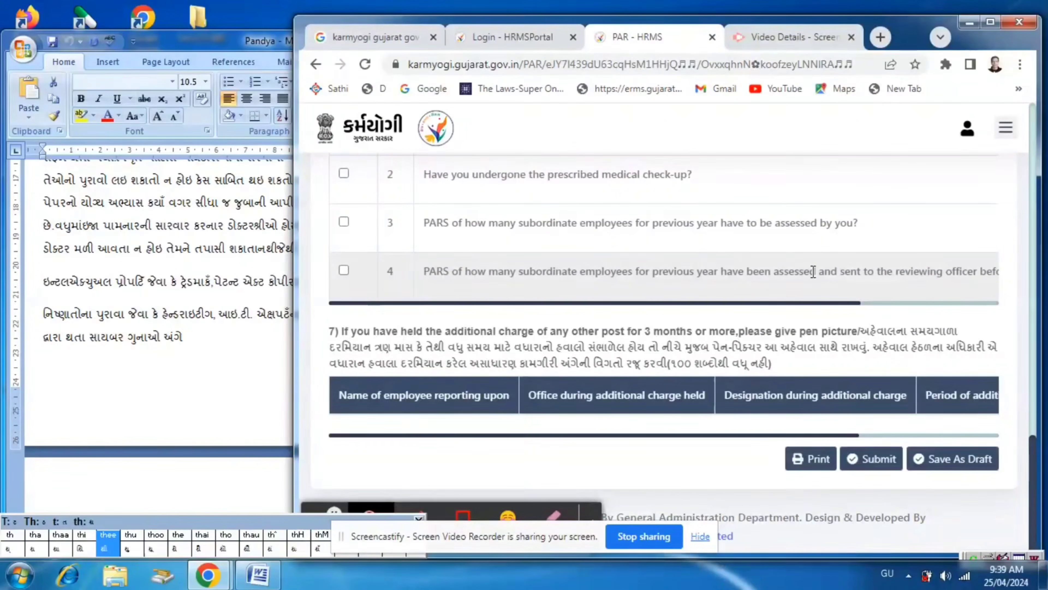
pyautogui.scroll(3, 813, 271)
pyautogui.scroll(-3, 815, 279)
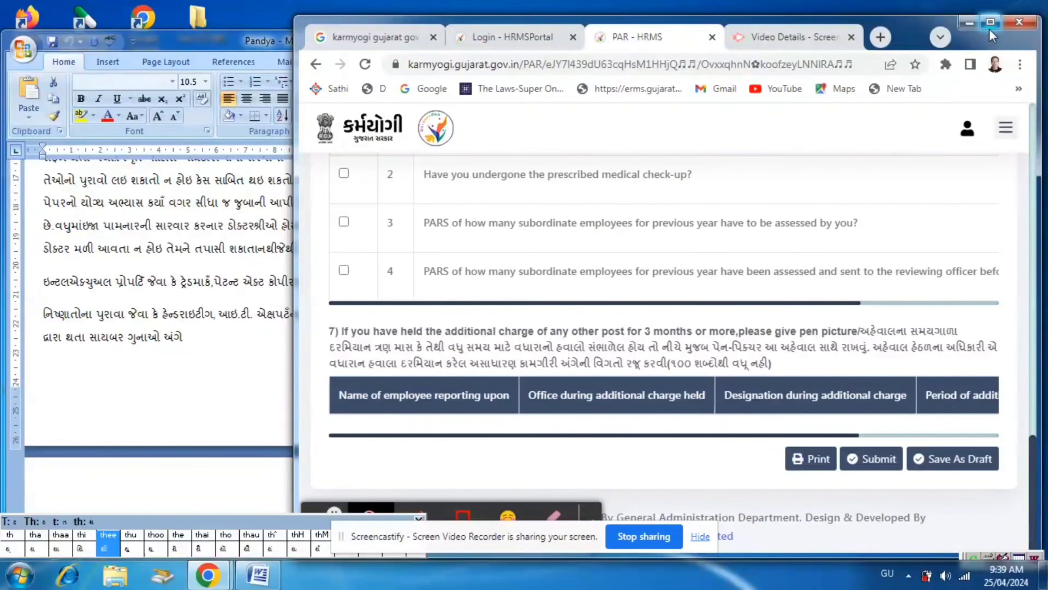
pyautogui.click(991, 22)
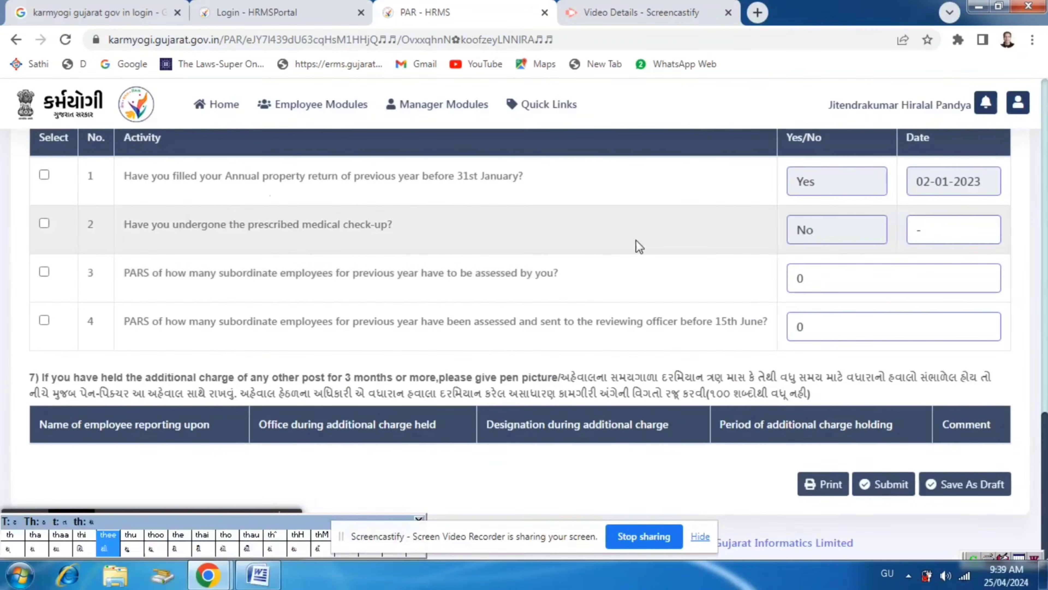
pyautogui.scroll(15, 628, 326)
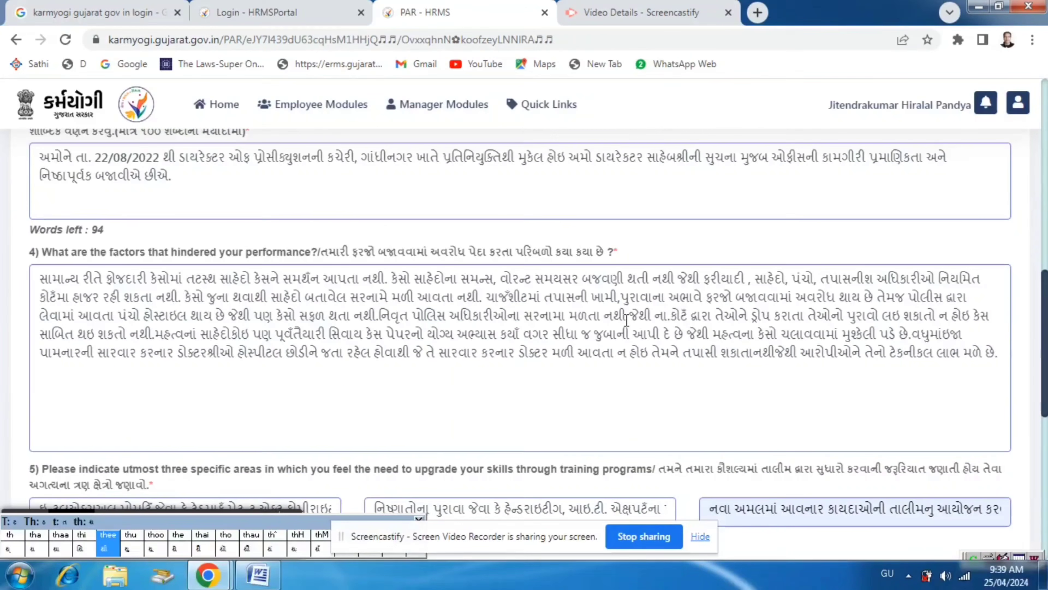
pyautogui.scroll(5, 630, 305)
pyautogui.scroll(-6, 635, 295)
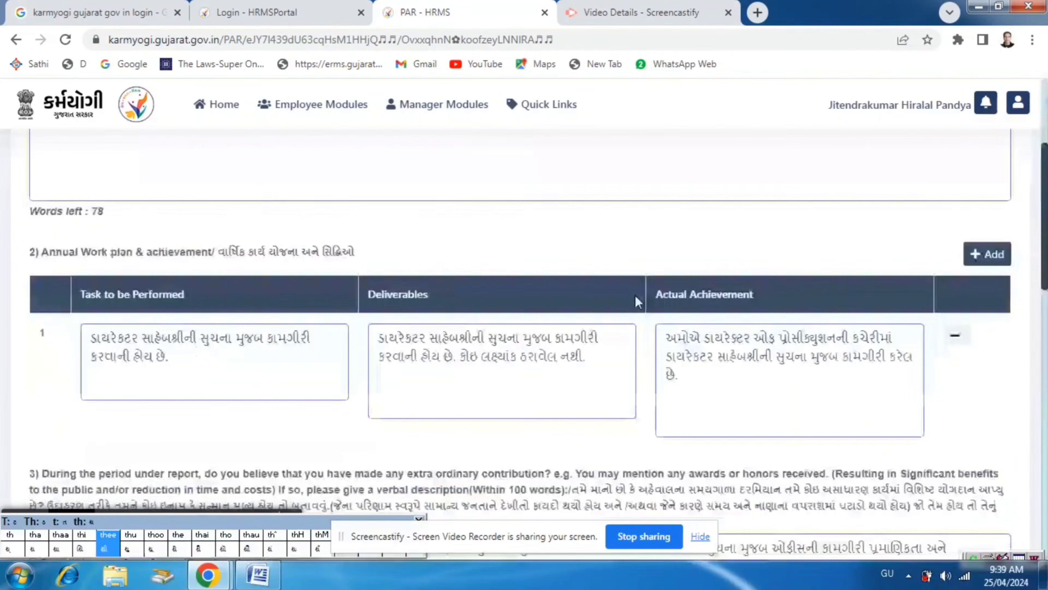
pyautogui.scroll(-8, 636, 295)
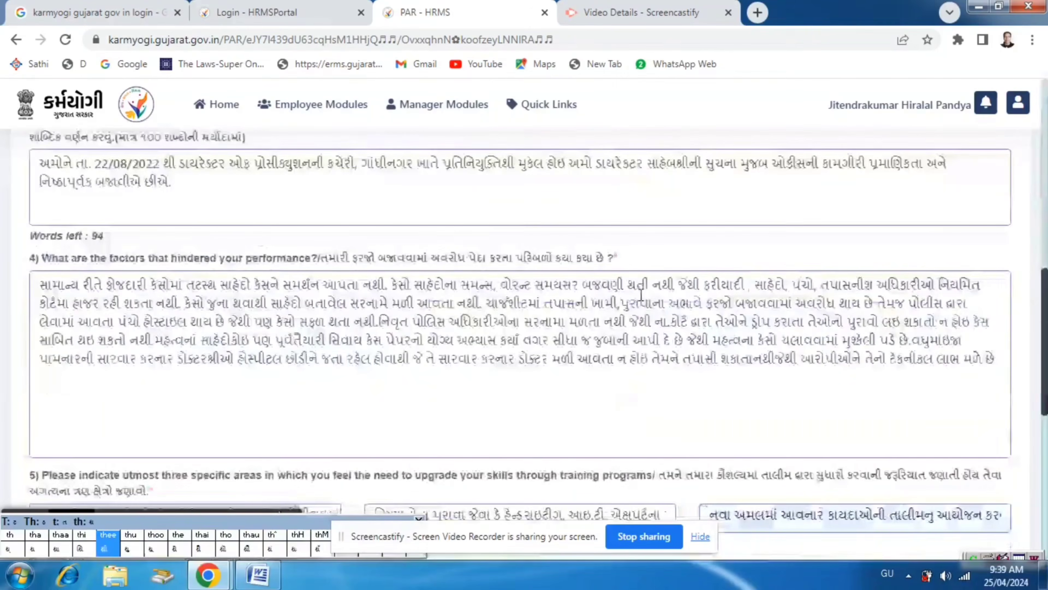
pyautogui.scroll(-5, 641, 296)
pyautogui.scroll(-5, 639, 294)
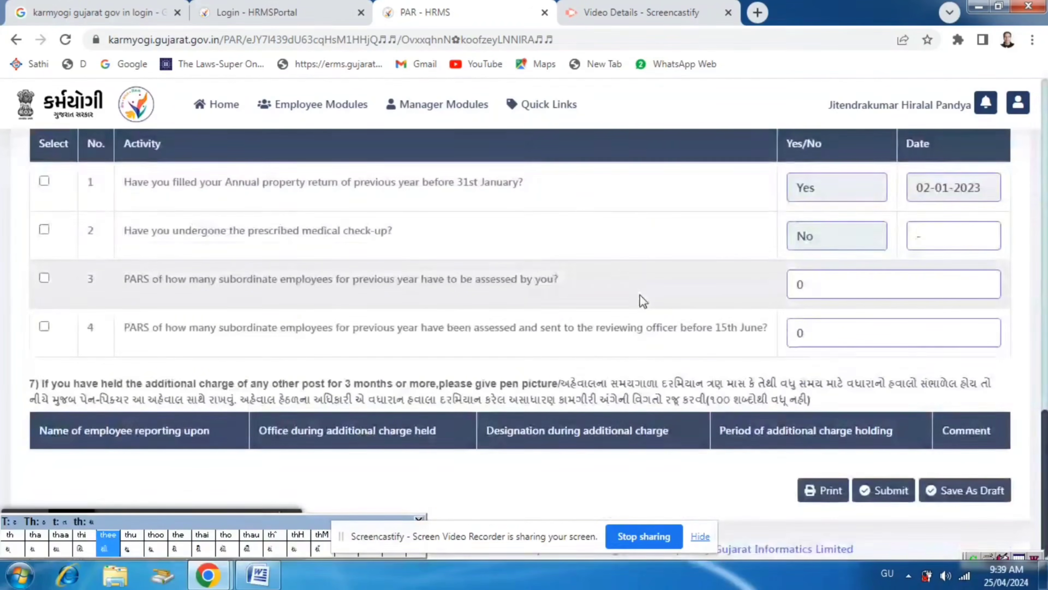
pyautogui.click(957, 483)
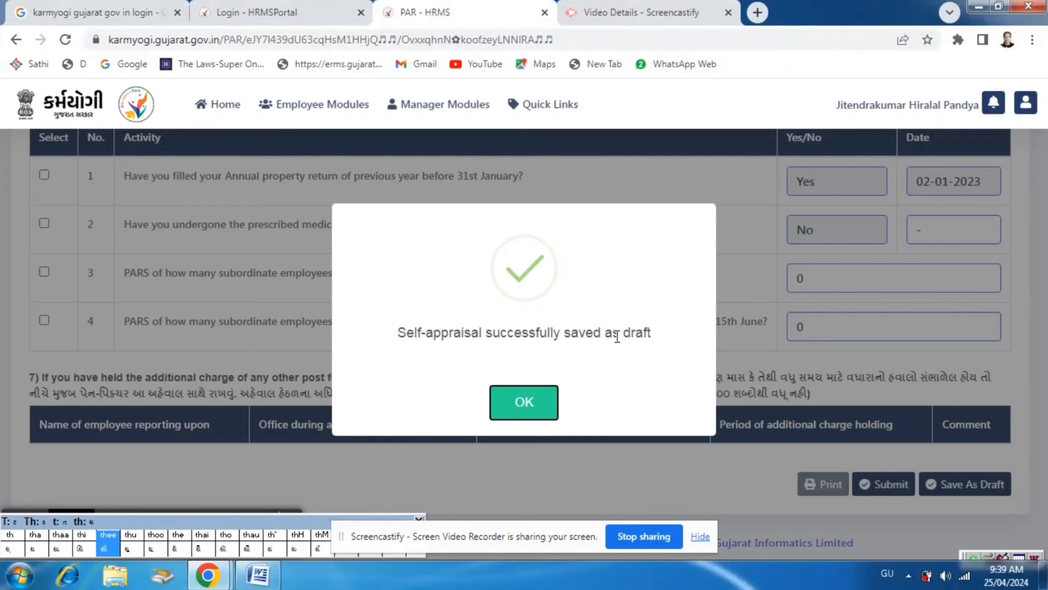
pyautogui.click(525, 406)
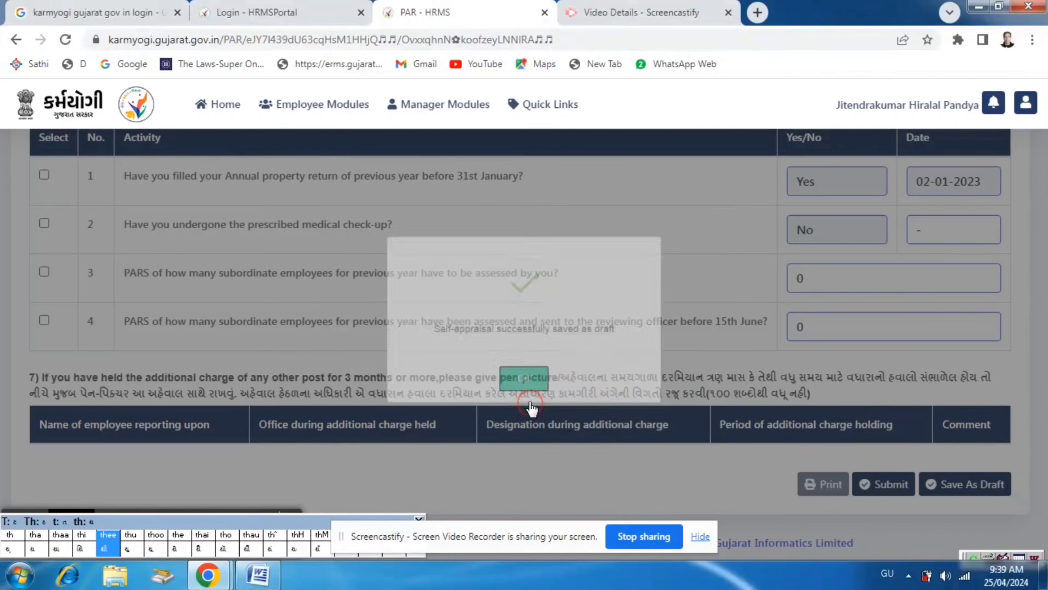
# Recheck the saved answers and submit the self appraisal, accepting that the page cannot be modified any further
pyautogui.scroll(15, 653, 320)
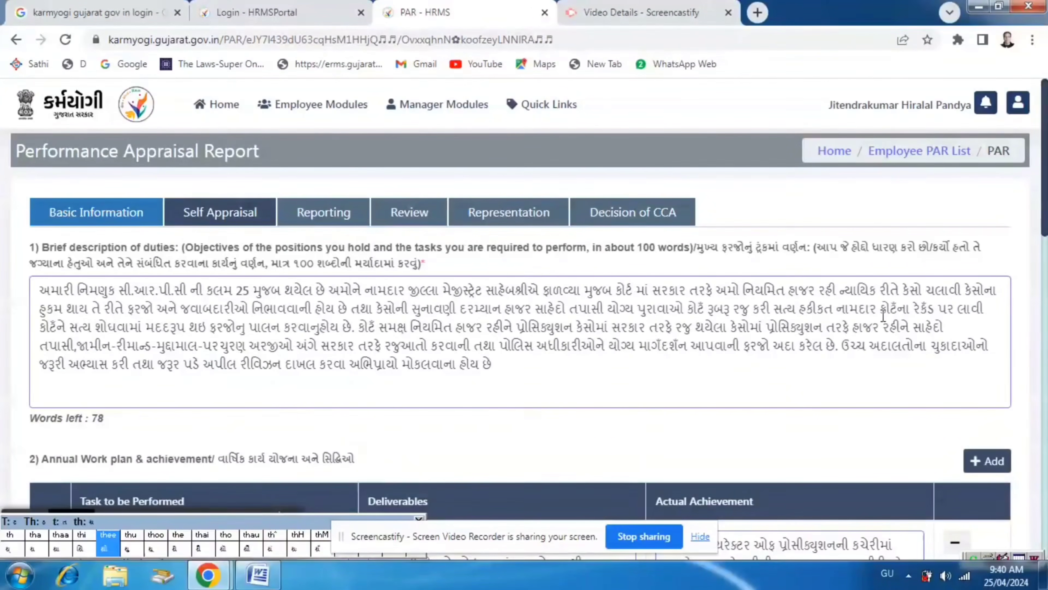
pyautogui.scroll(-7, 520, 353)
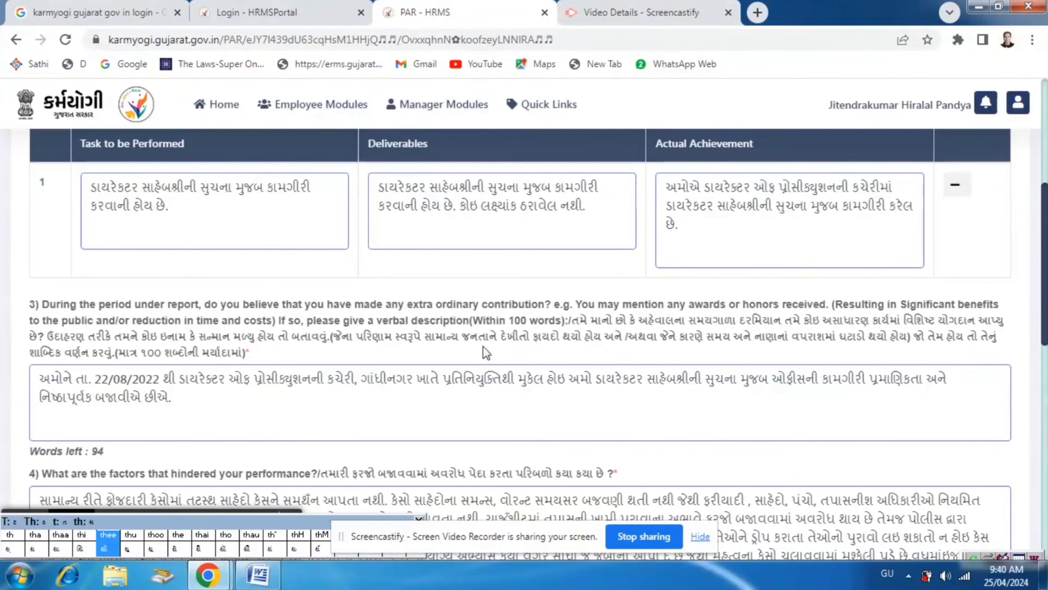
pyautogui.scroll(-10, 484, 346)
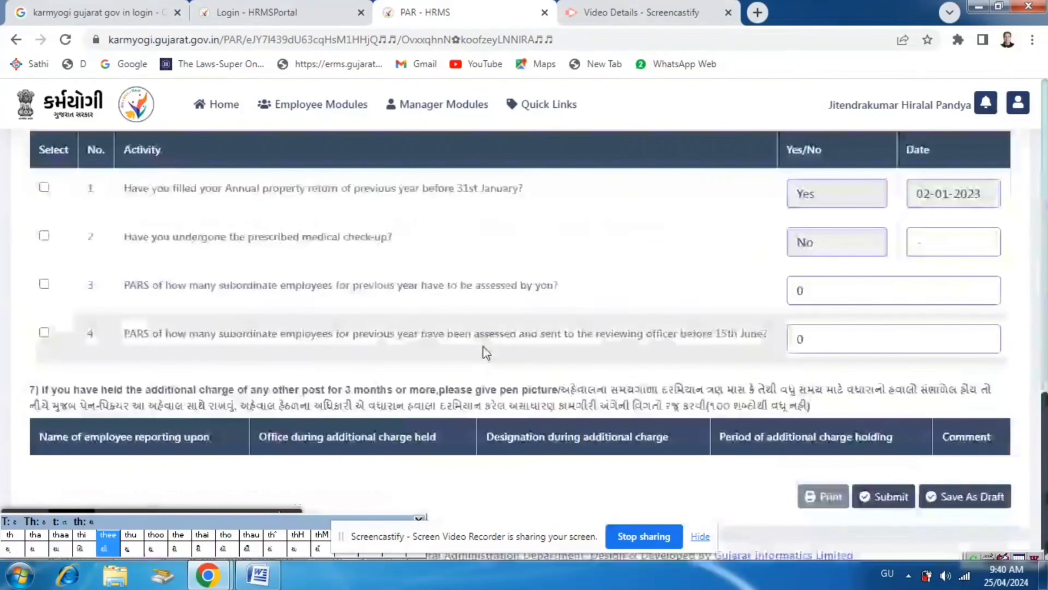
pyautogui.click(896, 489)
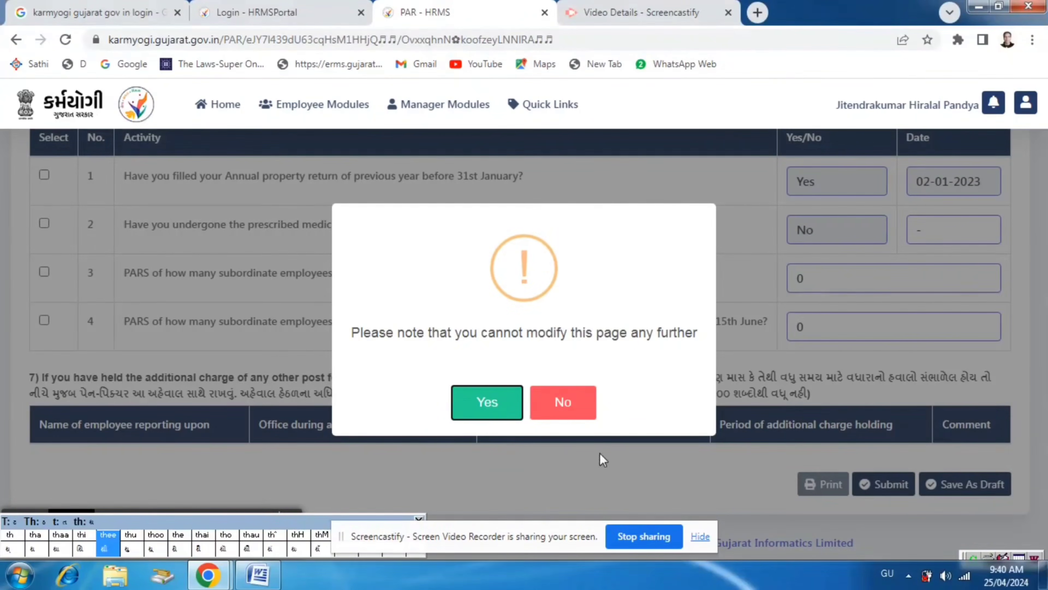
pyautogui.click(481, 408)
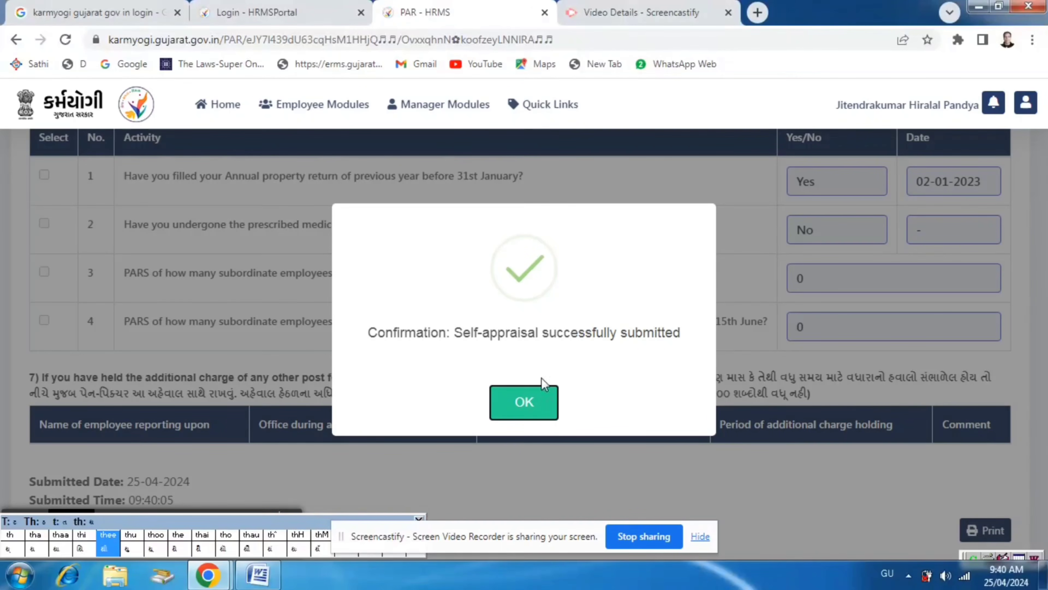
pyautogui.click(522, 406)
# Open the print version of the submitted appraisal and look through the first pages of its preview
pyautogui.scroll(-1, 650, 310)
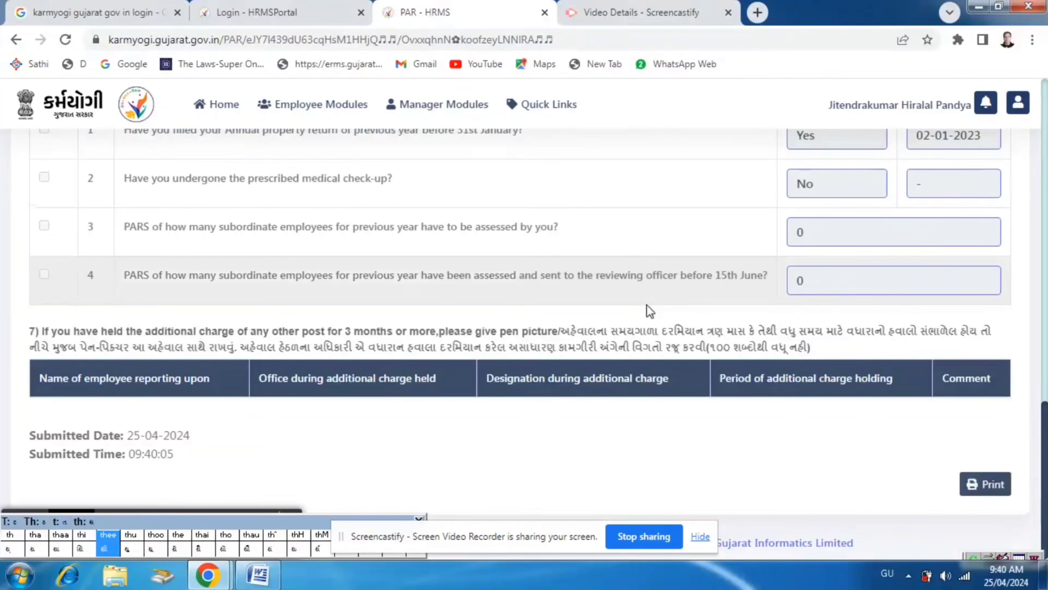
pyautogui.click(989, 487)
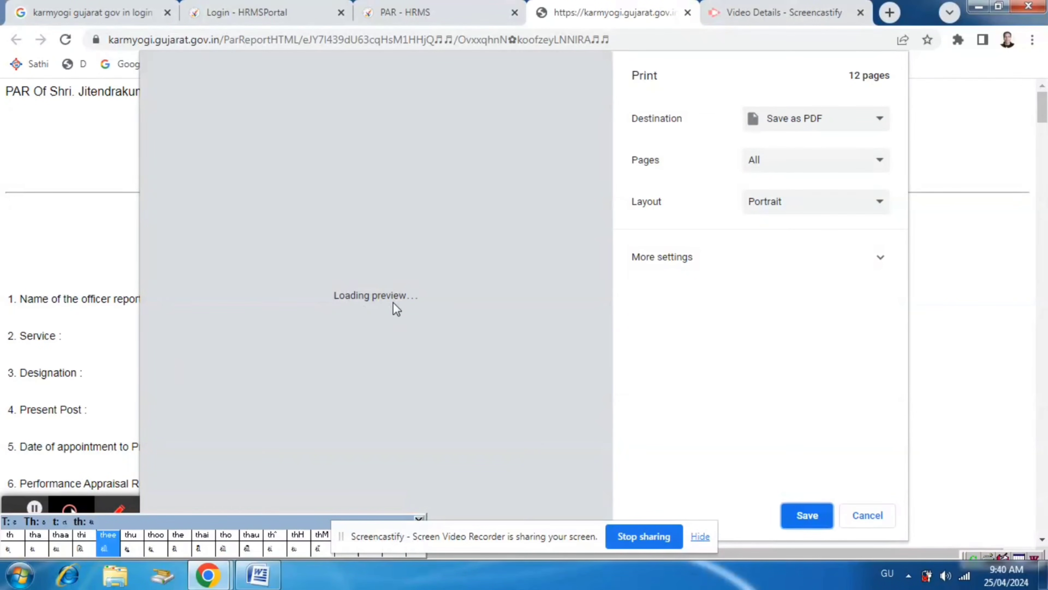
pyautogui.scroll(-3, 394, 265)
pyautogui.scroll(-5, 393, 265)
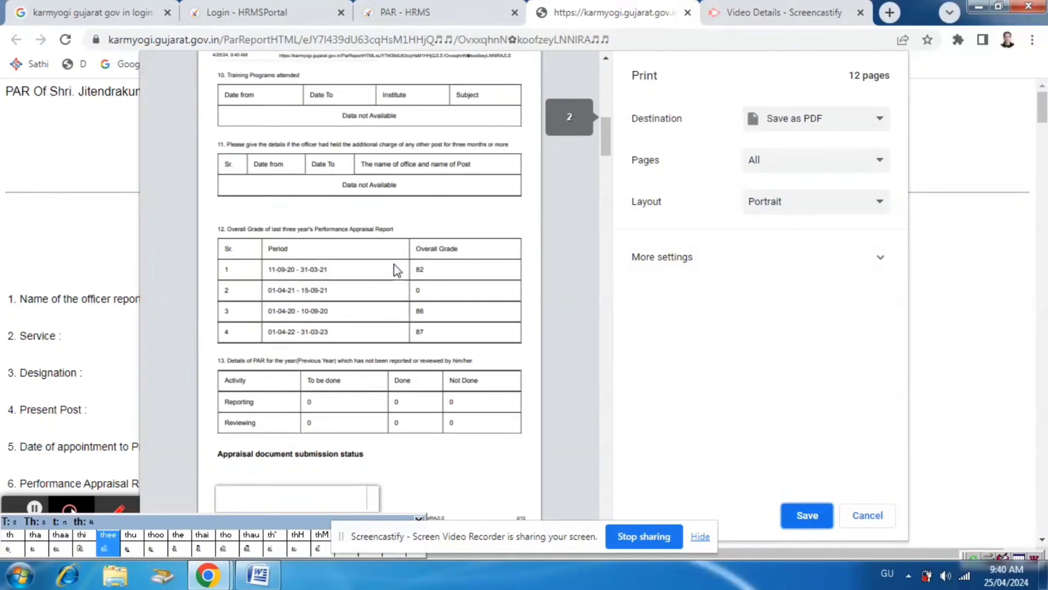
pyautogui.scroll(-4, 393, 265)
pyautogui.scroll(-5, 395, 271)
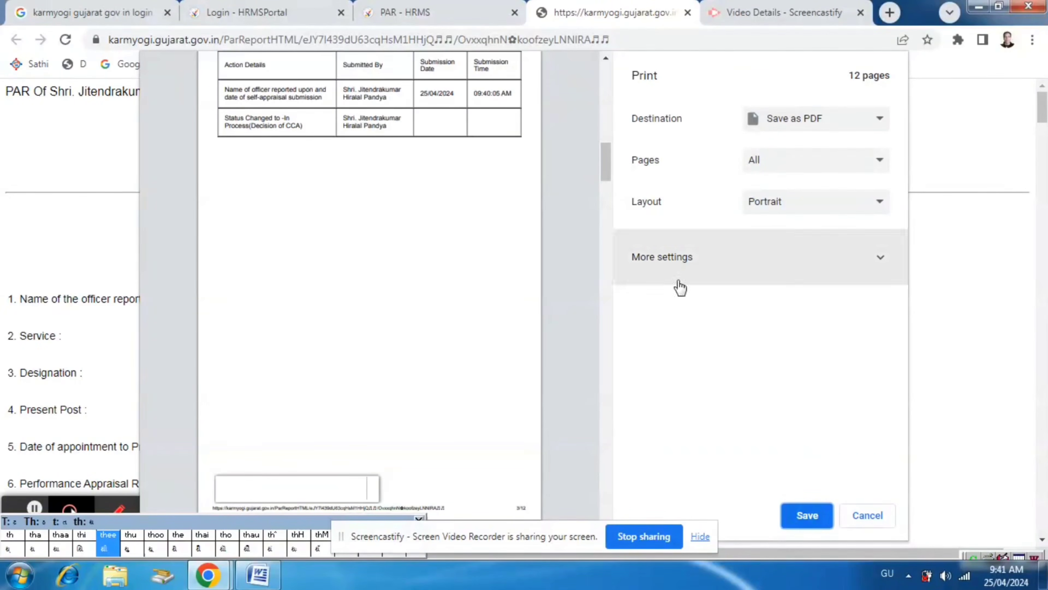
# Save the printed report as a PDF in Downloads, named with the employee's surname followed by "PAR 2024"
pyautogui.click(804, 516)
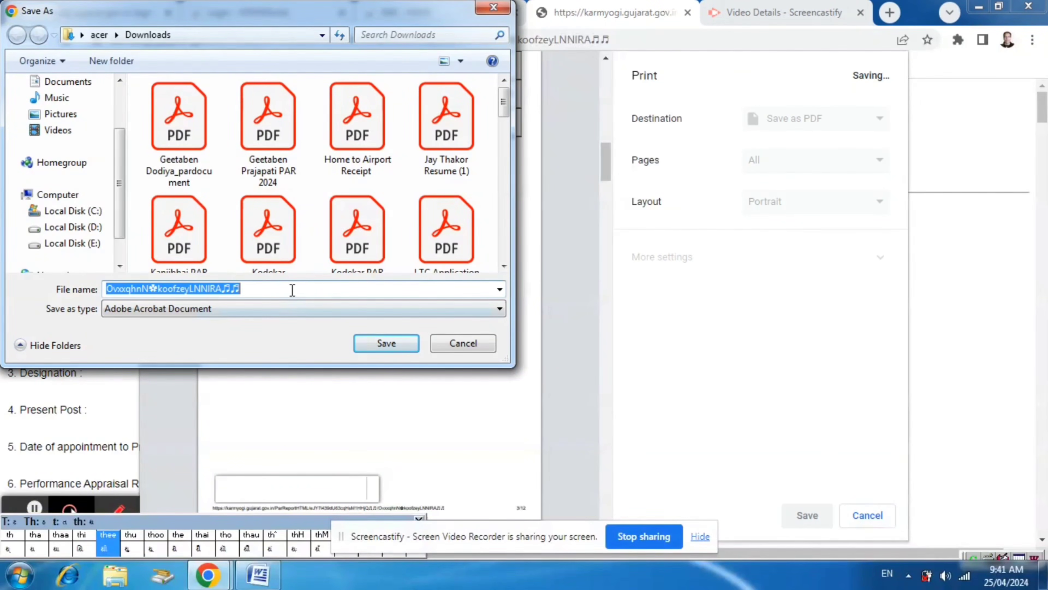
pyautogui.write('Pan')
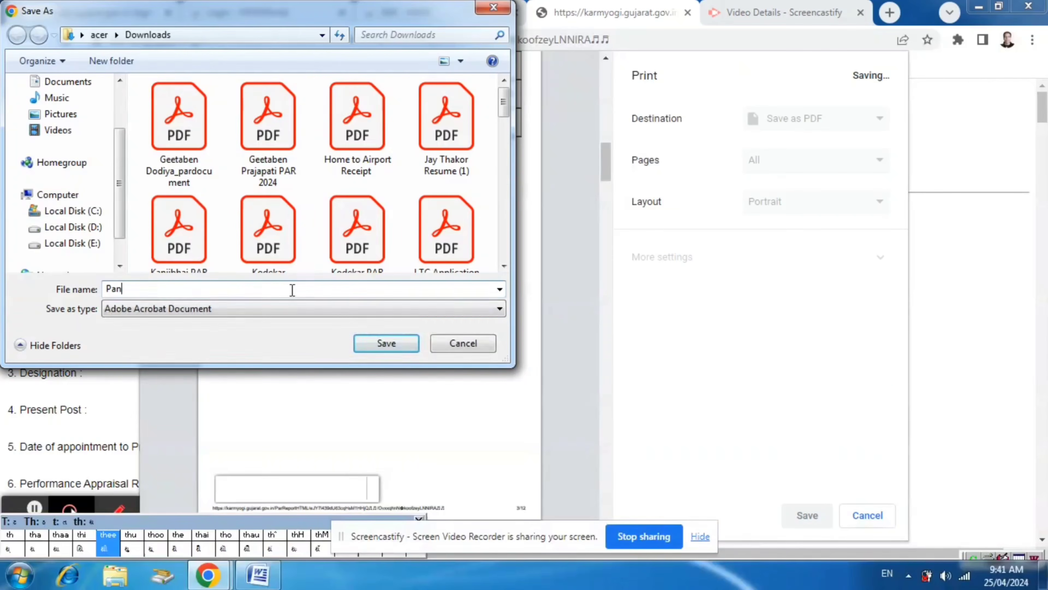
pyautogui.write('dya PAR 2024')
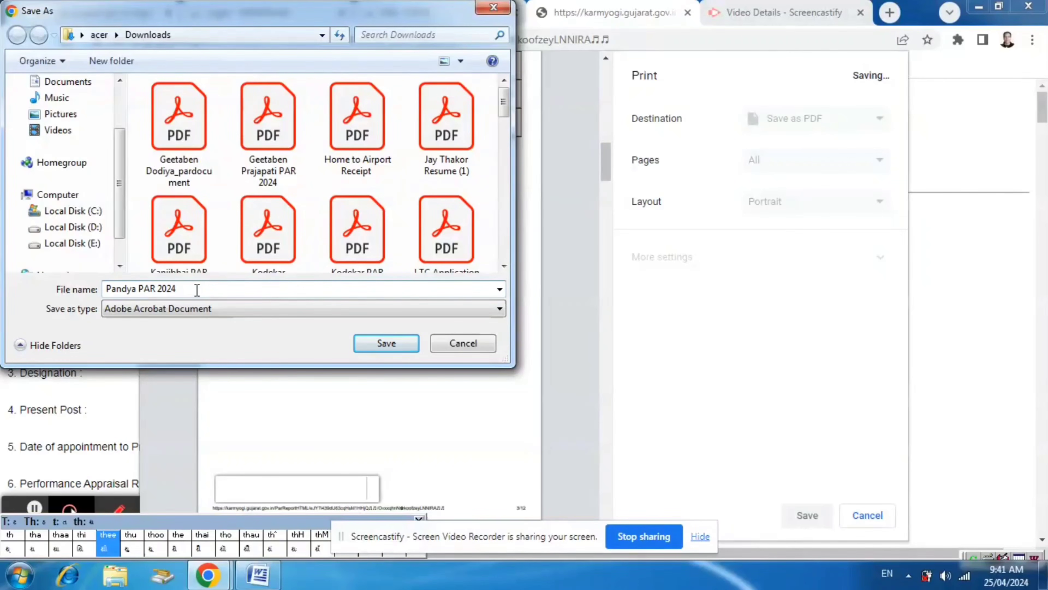
pyautogui.click(381, 346)
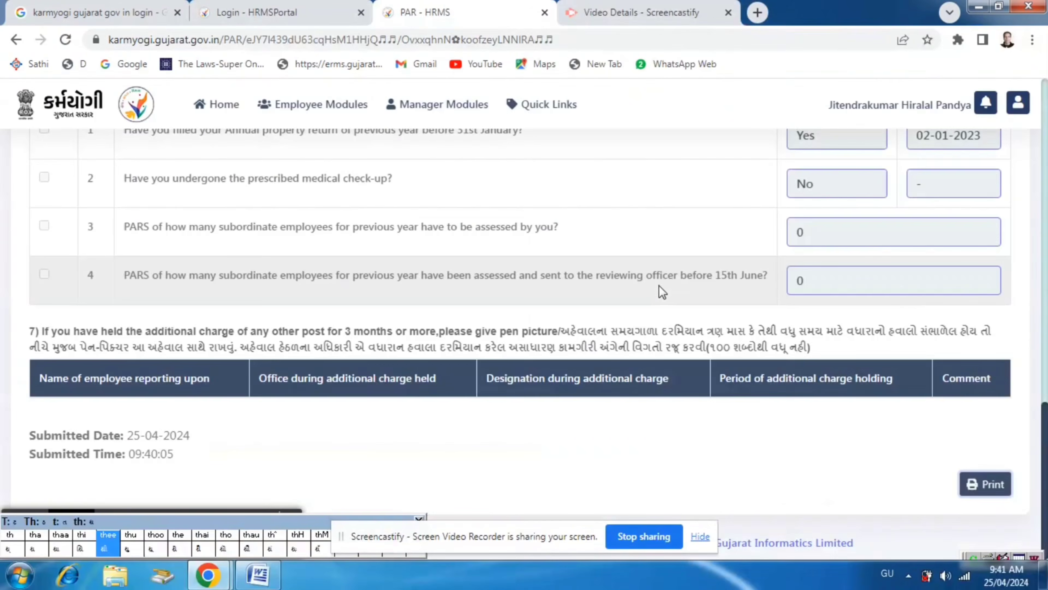
# Leave the submitted Performance Appraisal Report and return to the portal's home dashboard
pyautogui.scroll(20, 659, 291)
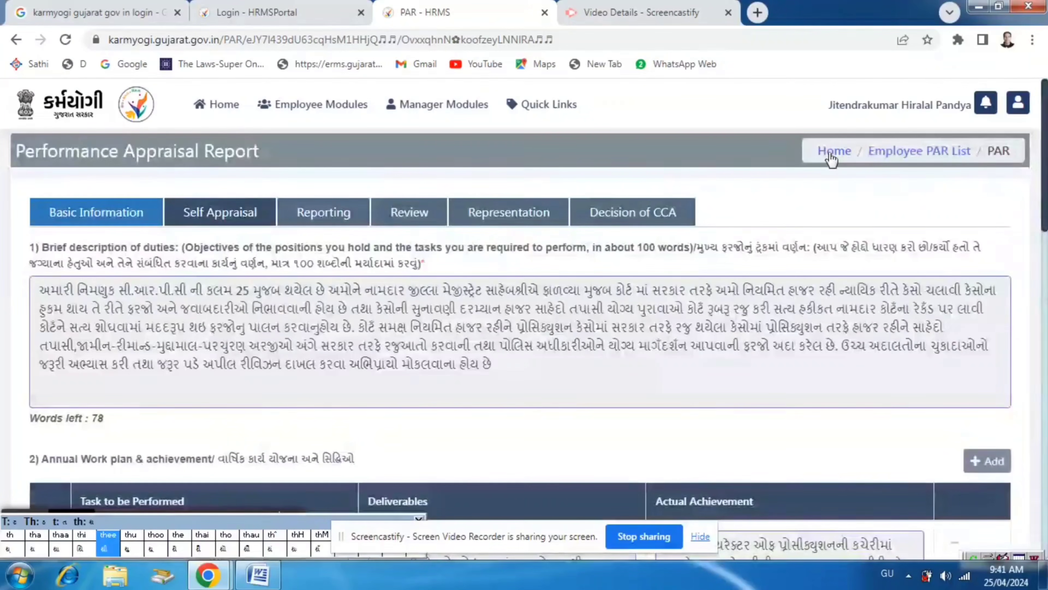
pyautogui.click(830, 157)
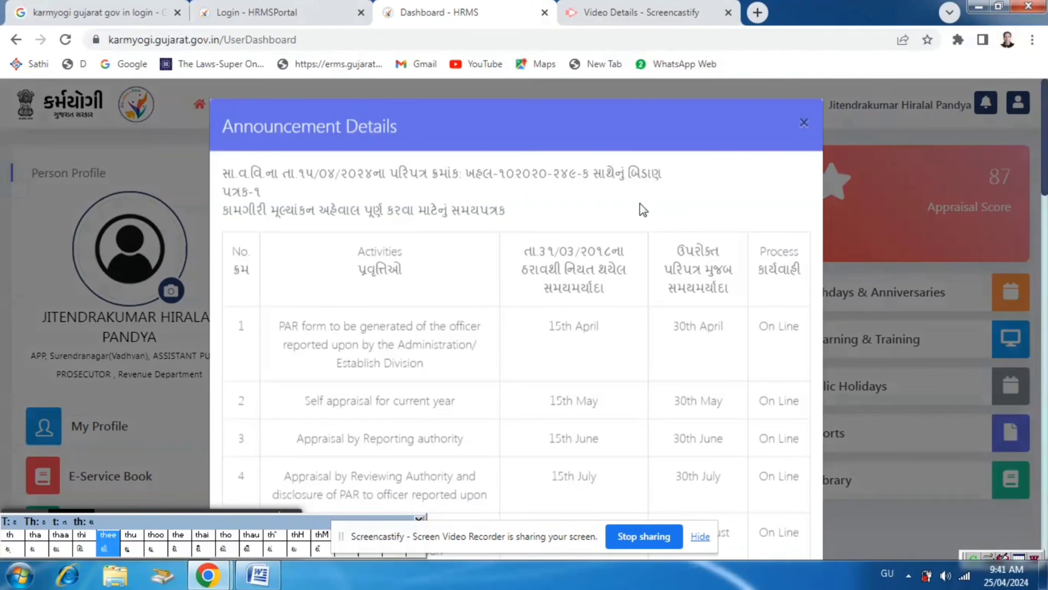
# Dismiss the announcement, open the employee's PAR list and check the status of the appraisal for 01/04/2023 to 31/03/2024
pyautogui.click(806, 129)
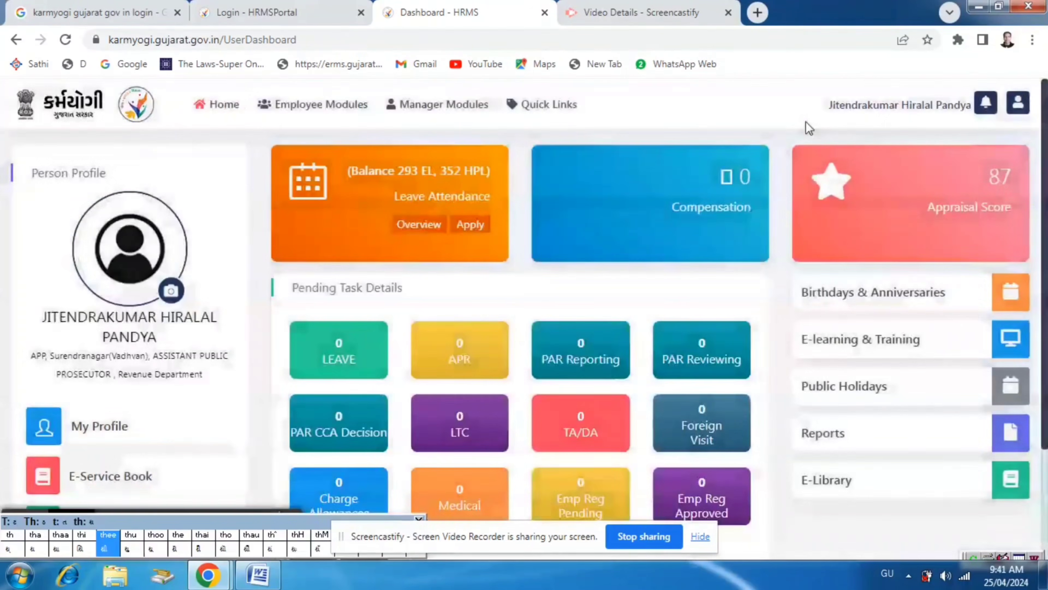
pyautogui.click(309, 114)
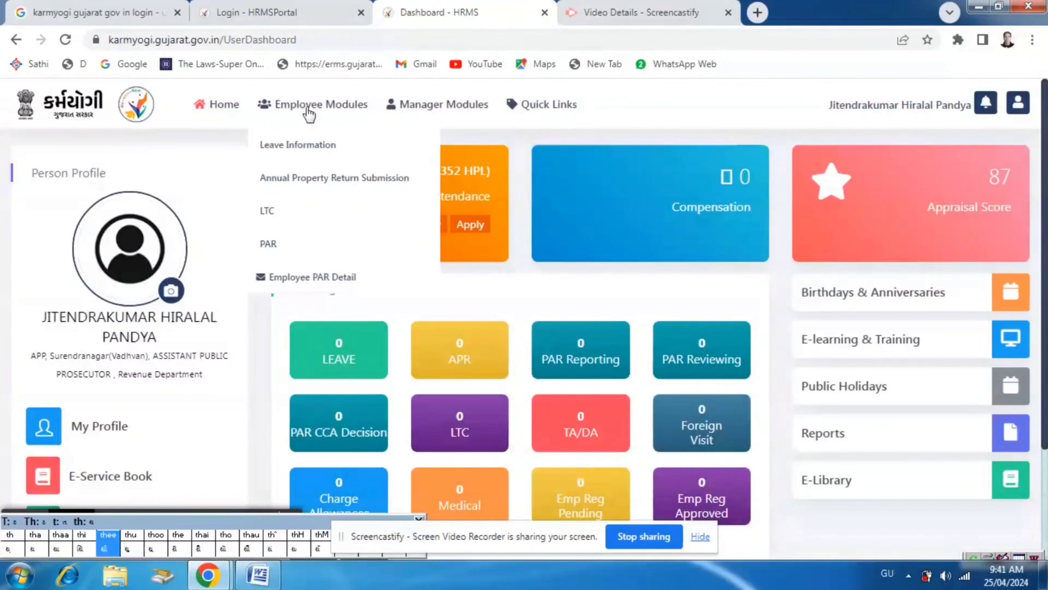
pyautogui.click(274, 243)
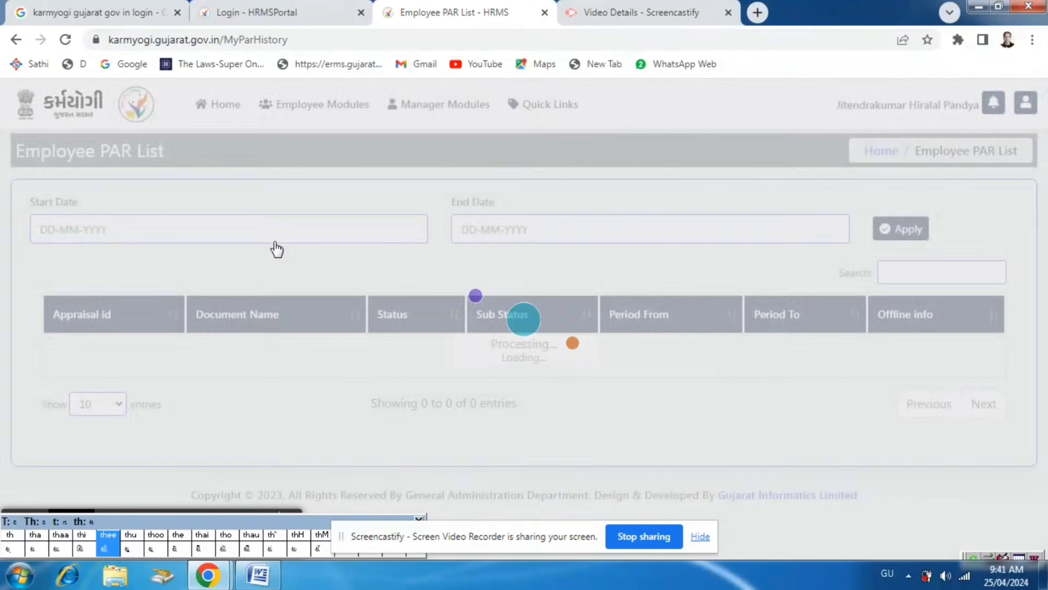
pyautogui.scroll(-6, 629, 346)
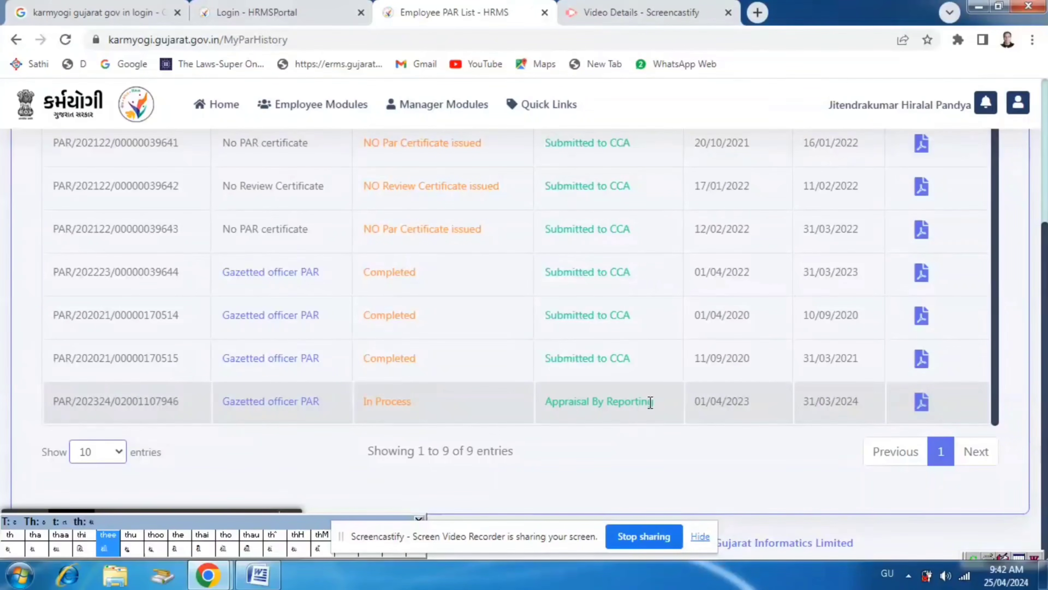
# Log out of the Karmyogi HRMS portal
pyautogui.scroll(6, 648, 403)
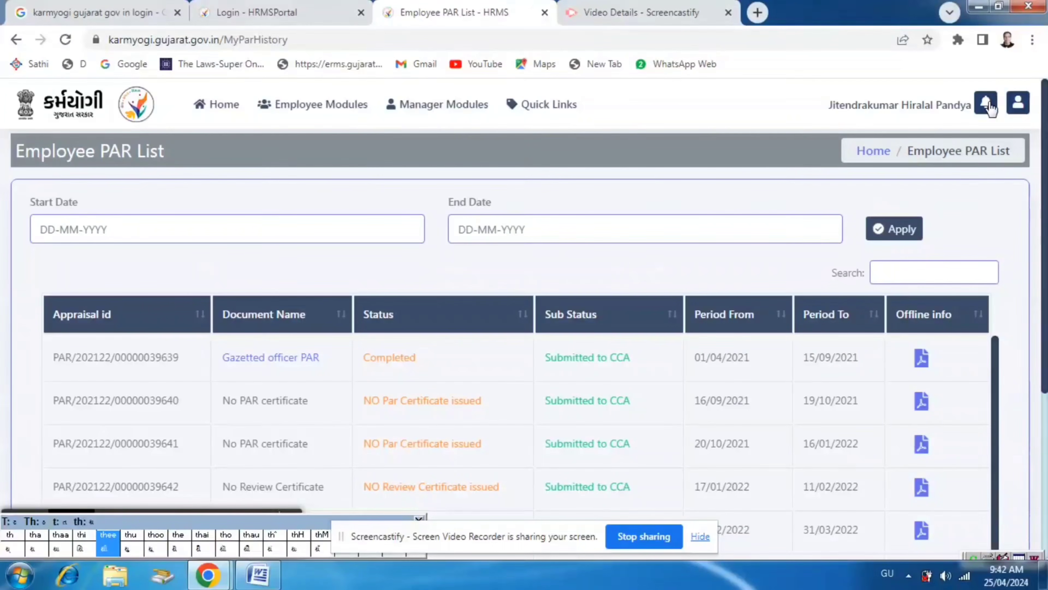
pyautogui.click(1019, 108)
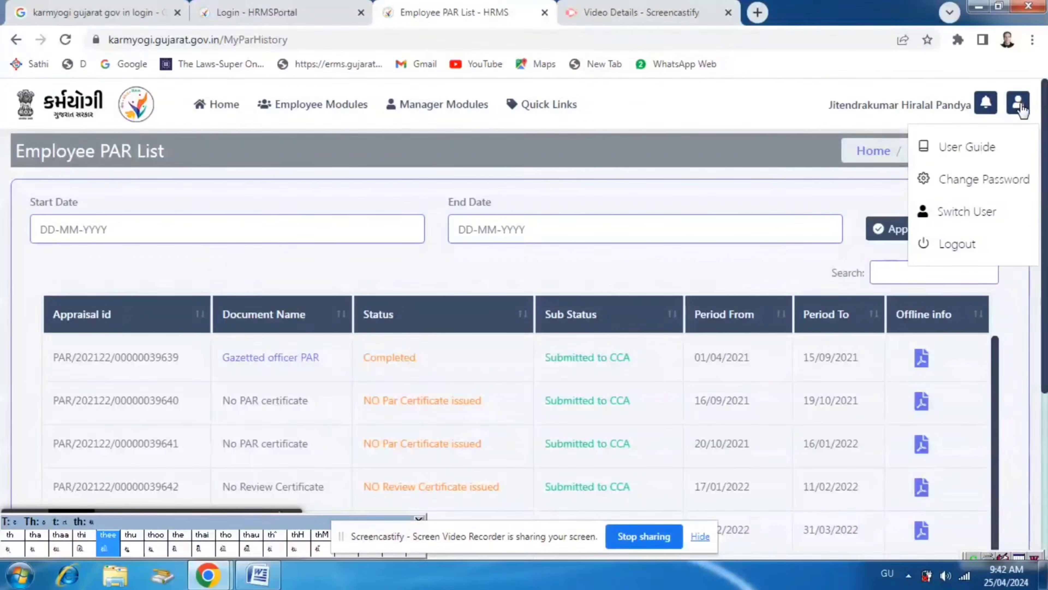
pyautogui.click(956, 244)
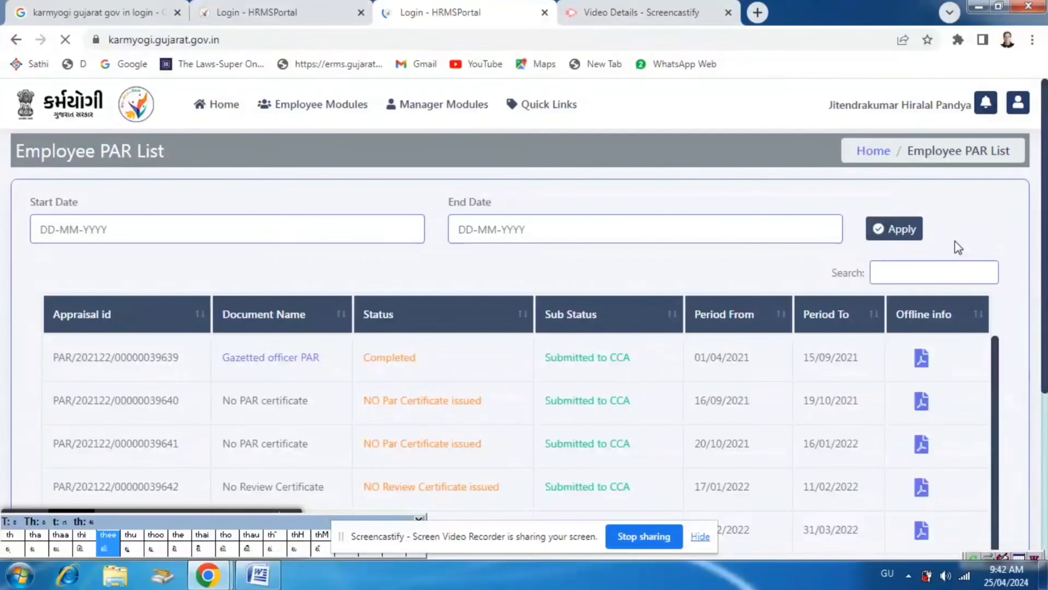